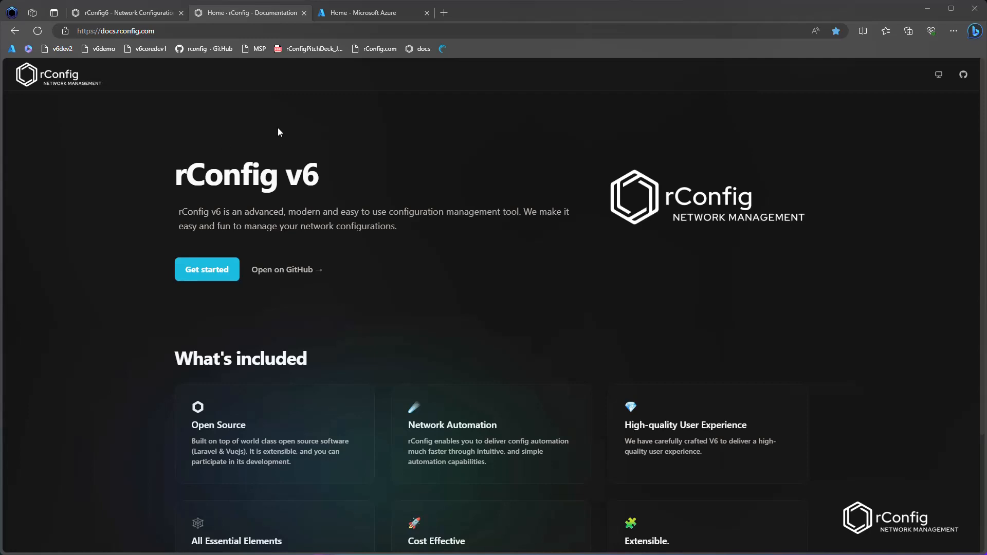
Step: Open the SSO Sign in page of the rConfig documentation and read the Microsoft Azure configuration instructions
left_click(285, 213)
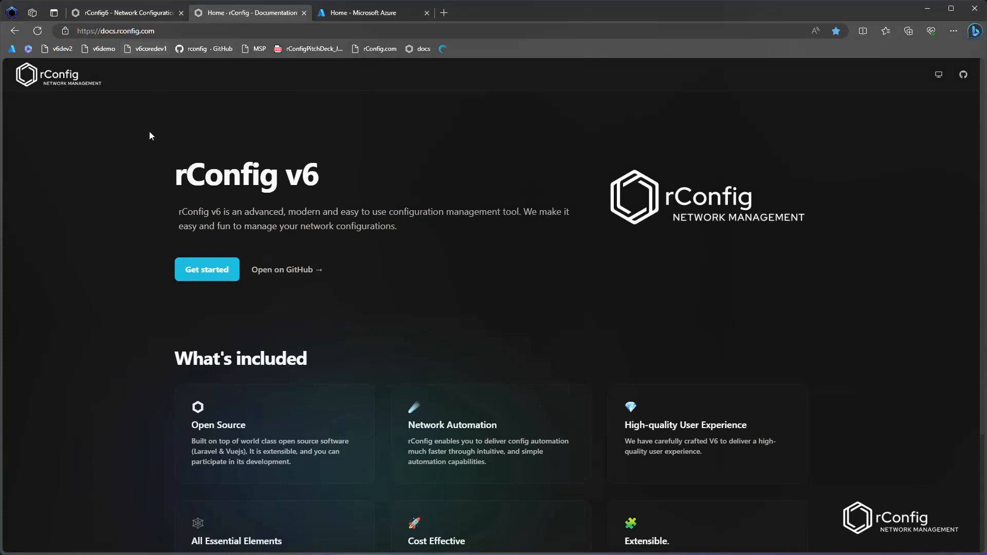
left_click(208, 270)
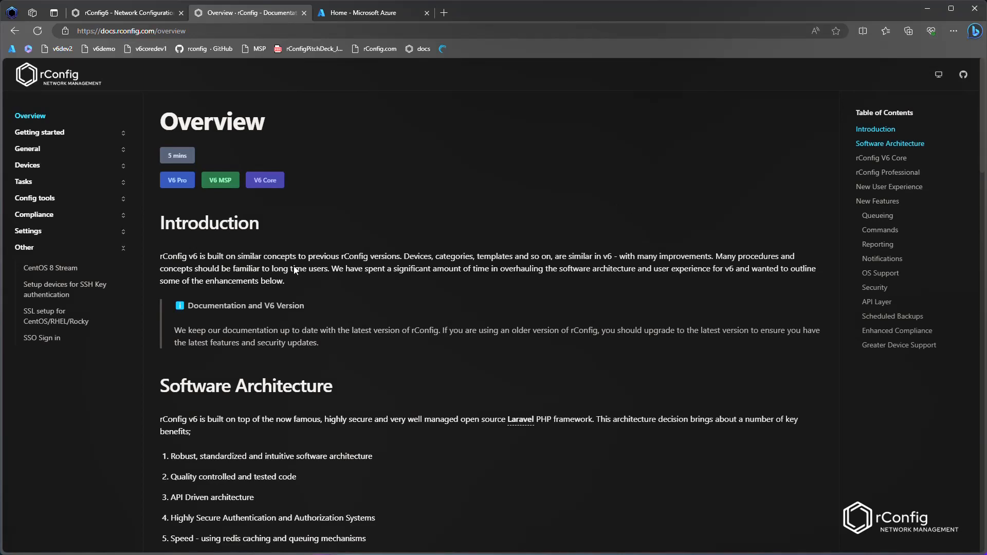
left_click(47, 340)
scroll(362, 294, "down", 4)
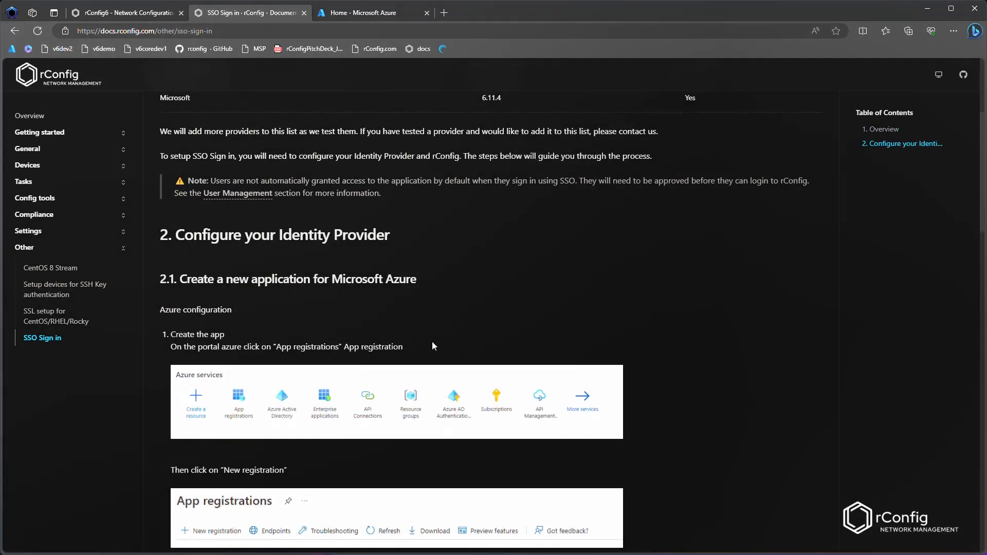
scroll(432, 346, "down", 7)
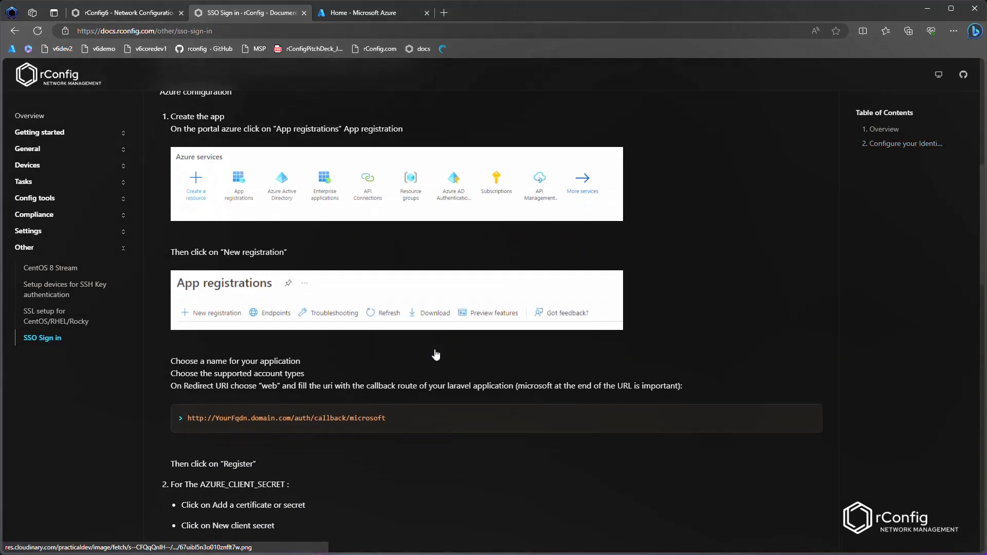
scroll(430, 355, "up", 12)
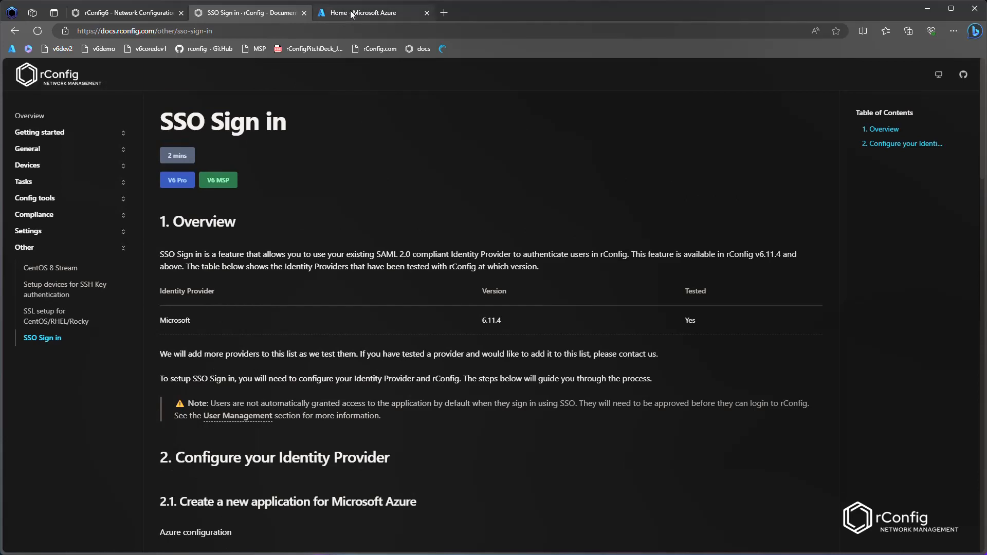
scroll(288, 317, "down", 4)
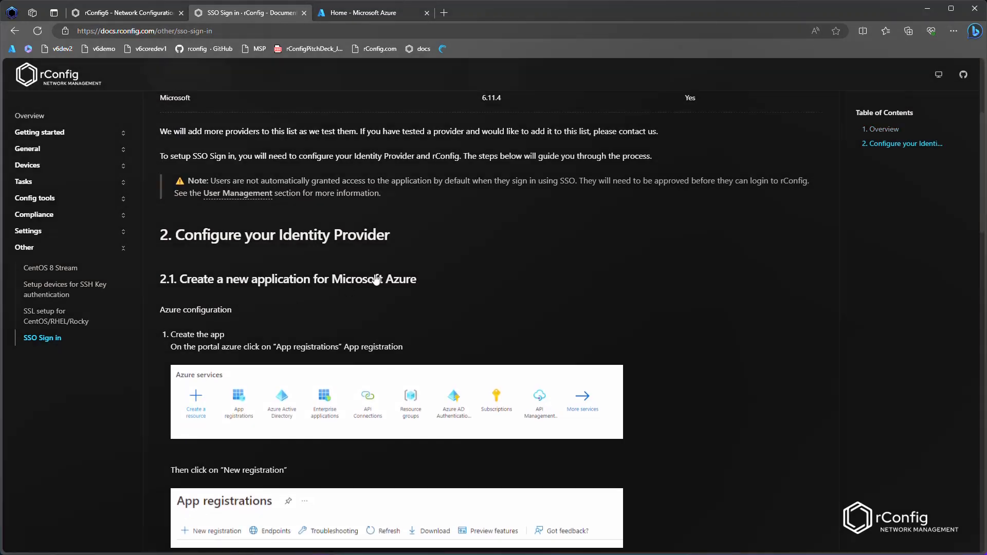
Step: Open App registrations in the Azure portal and start a new application registration
key("ctrl+Tab")
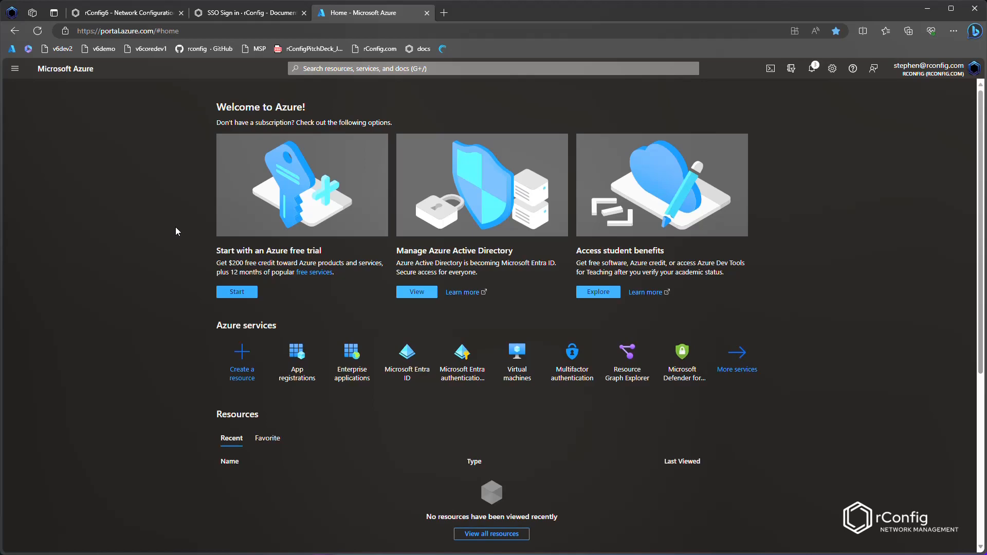
left_click(441, 69)
type("app reg")
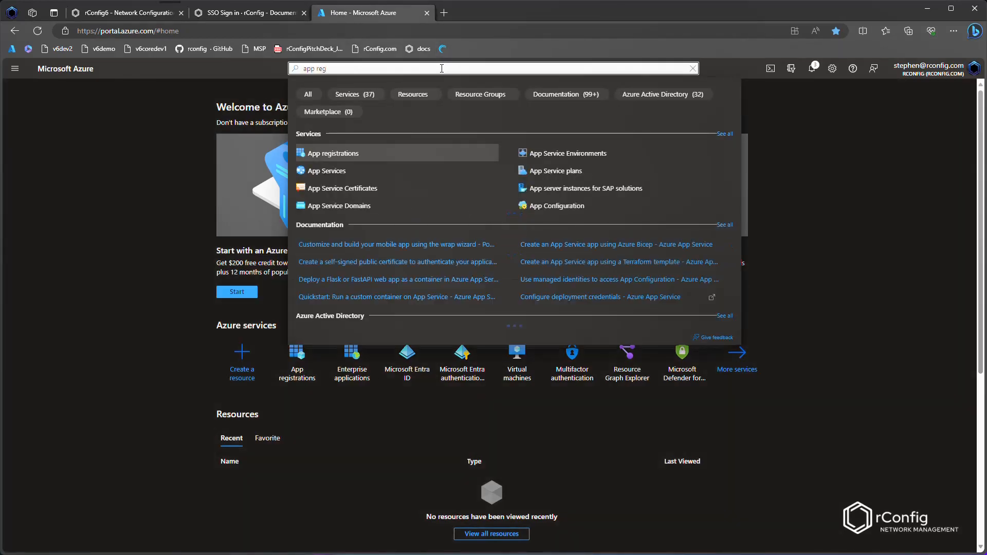
left_click(350, 154)
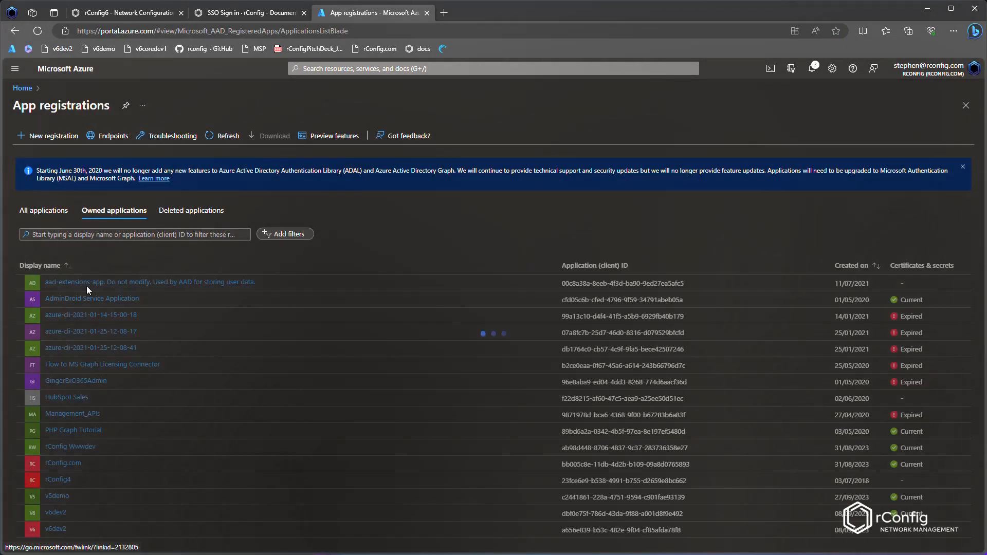
left_click(49, 136)
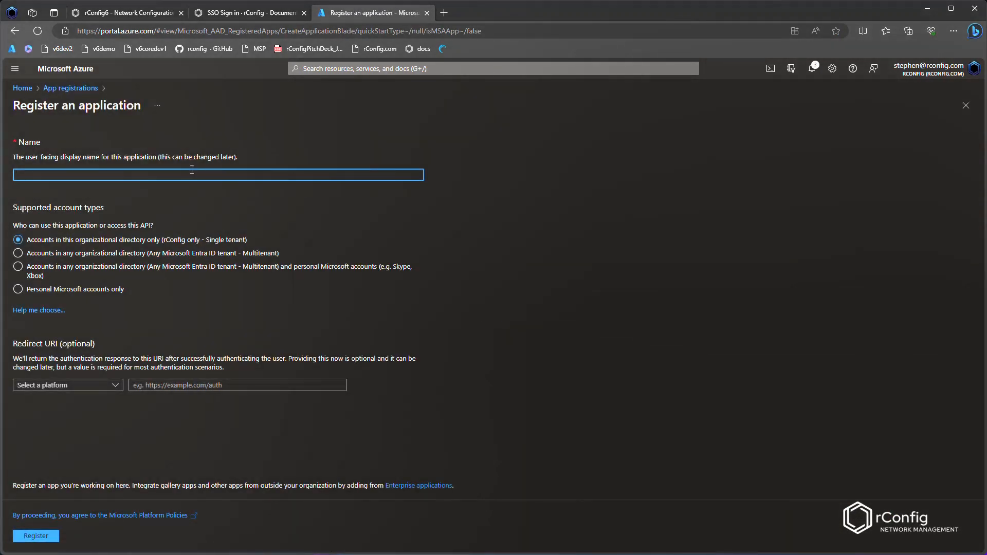
Step: Name the application v6demo and choose accounts in any organizational directory (multitenant) as the supported account type
type("v6demo")
left_click(36, 254)
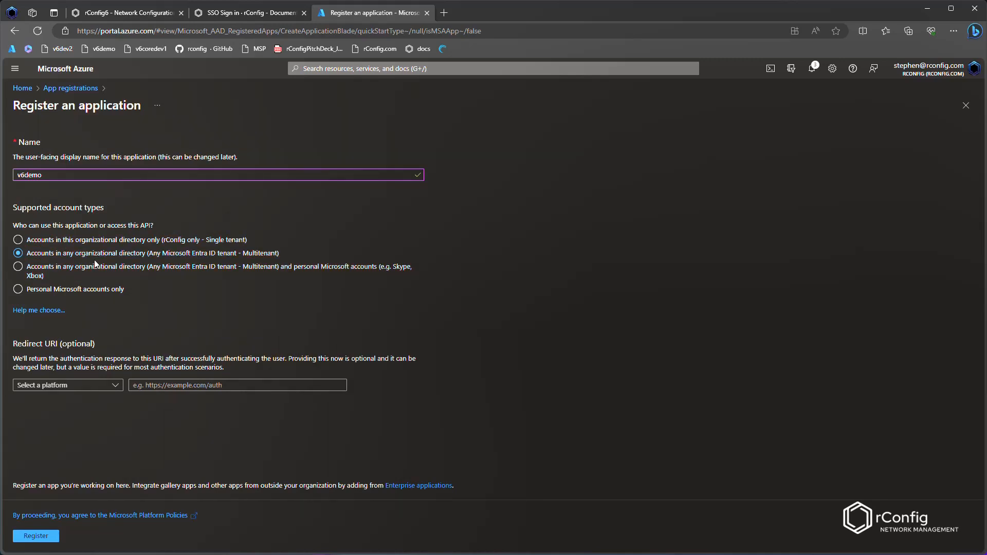
Step: Select Web as the redirect URI platform and begin entering the redirect URI
left_click(71, 389)
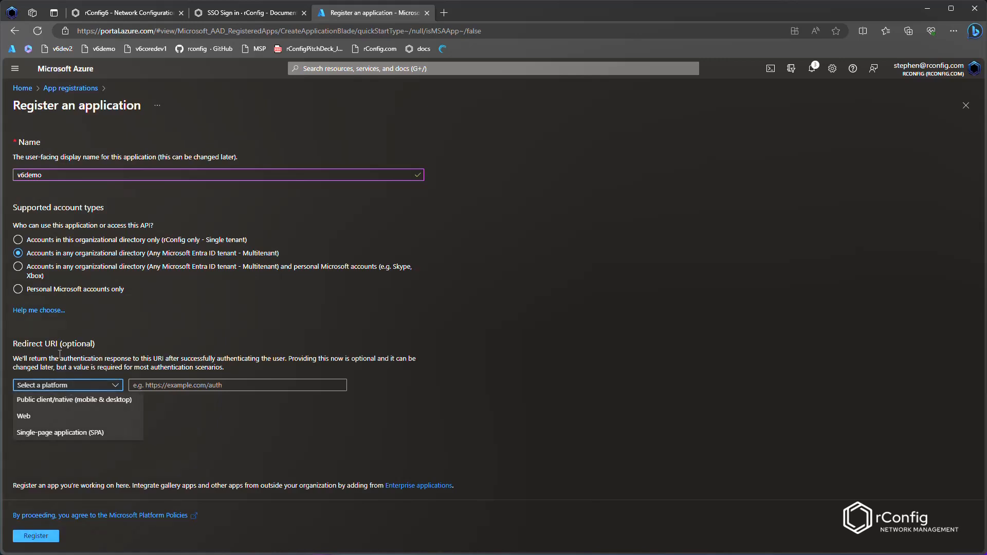
left_click(54, 419)
left_click(165, 391)
type("https:")
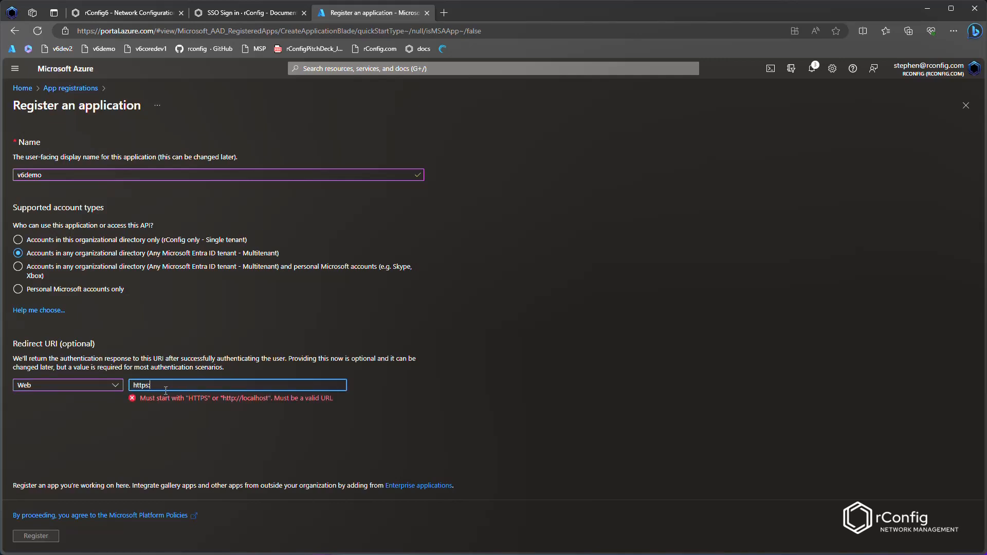
Step: Copy the example callback URL from the Azure configuration section of the documentation
left_click(268, 16)
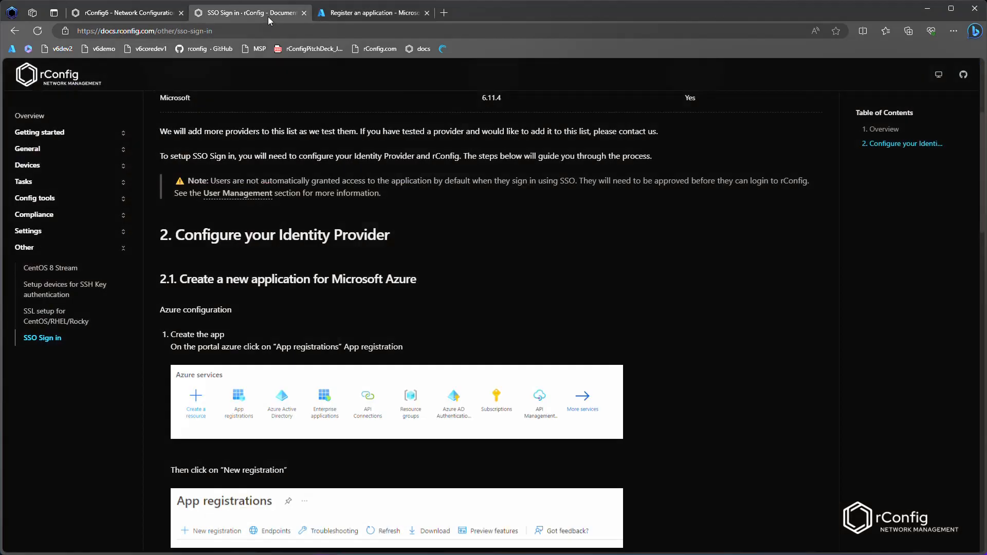
scroll(340, 362, "down", 6)
scroll(315, 149, "down", 3)
scroll(315, 149, "up", 3)
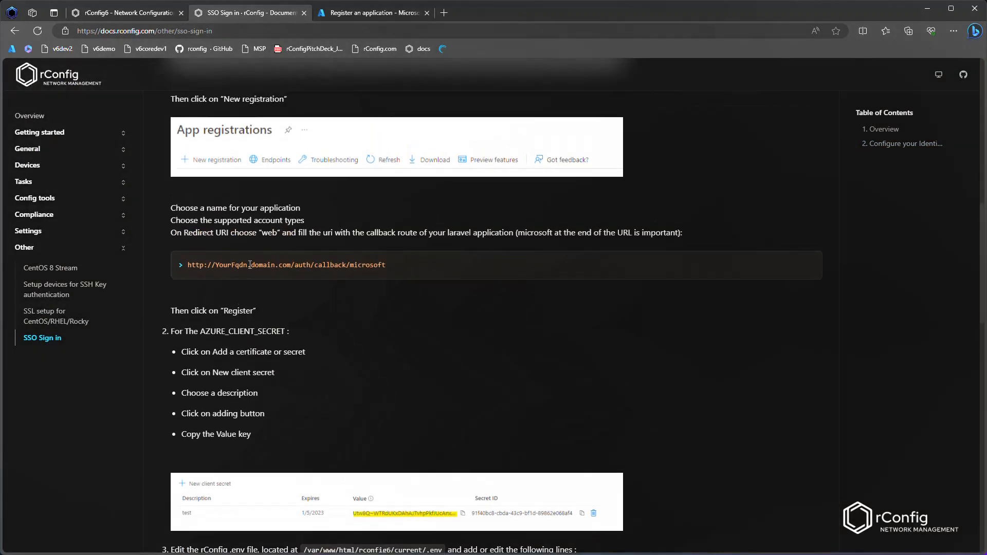
left_click_drag(187, 266, 392, 278)
key("ctrl+c")
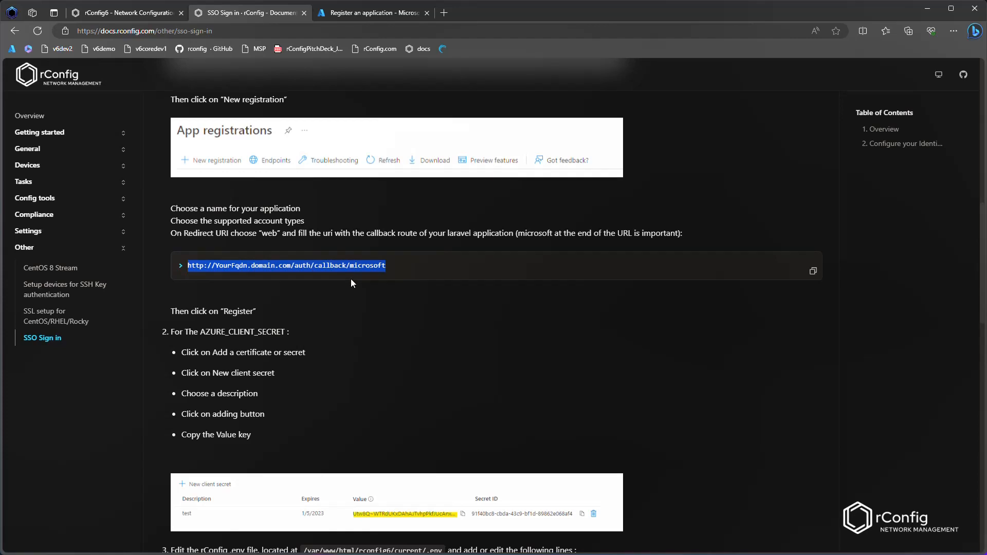
Step: Paste the callback URL into the redirect URI field, changing its scheme to https
left_click(347, 14)
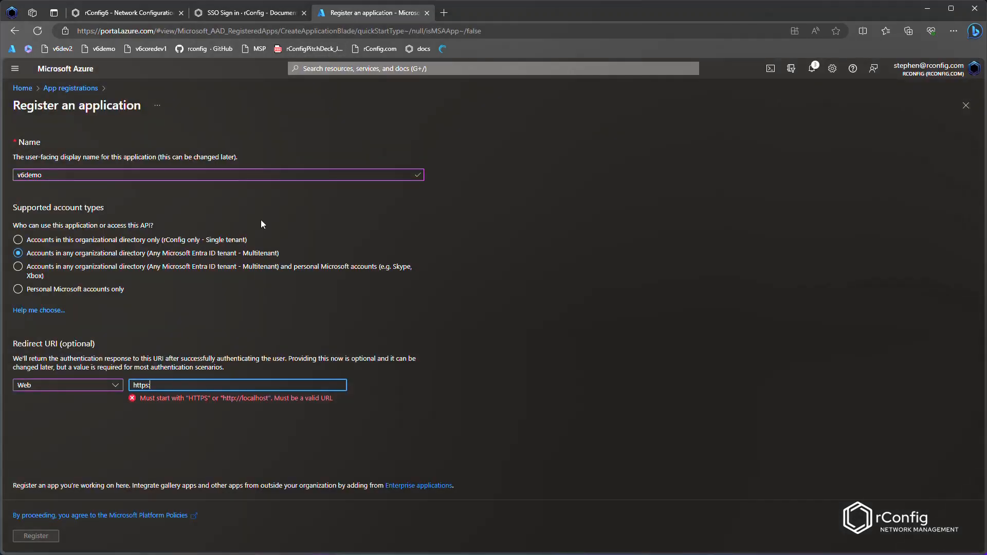
left_click(107, 387)
left_click_drag(133, 385, 140, 385)
key("ctrl+v")
left_click(147, 385)
type("s")
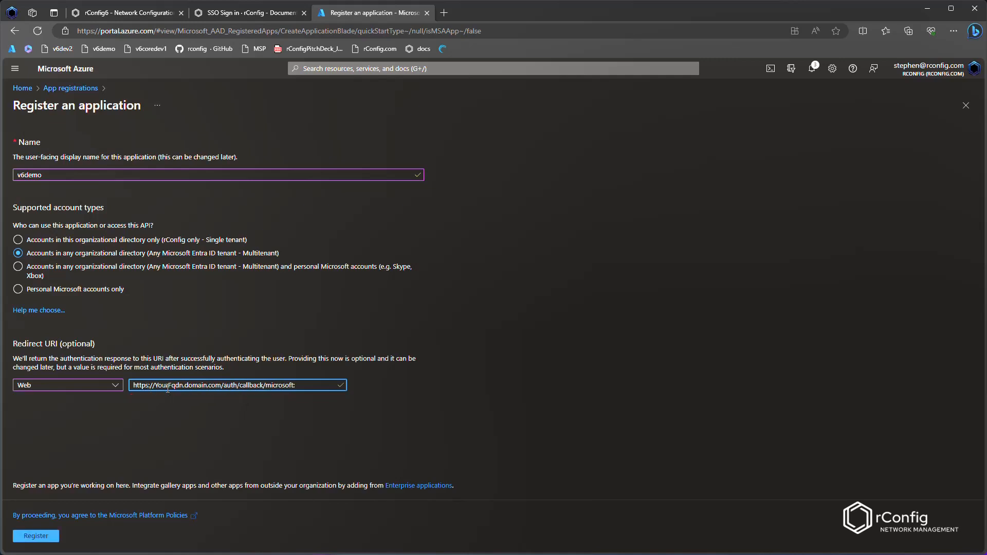
double_click(167, 386)
type("v6demo")
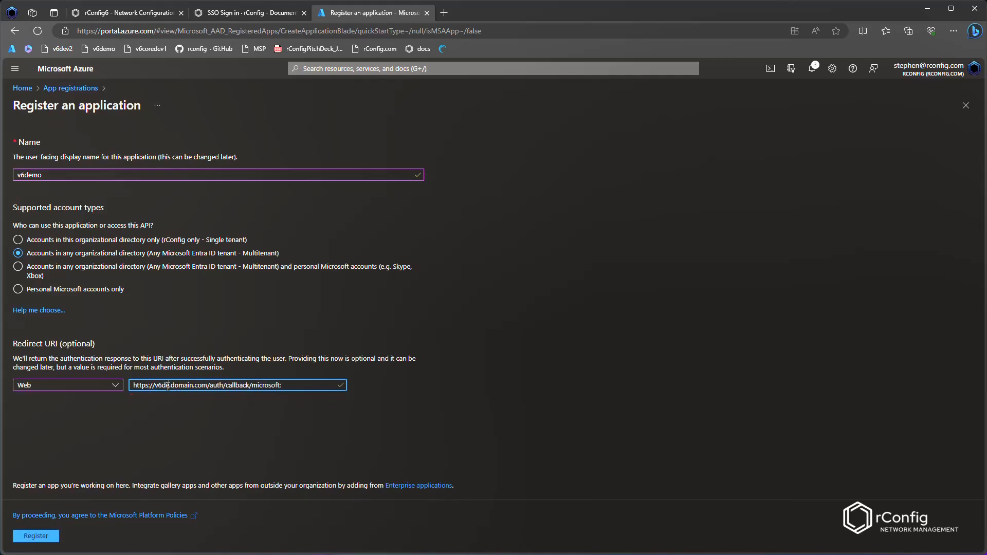
key("ctrl+shift+Right")
type("rconfig")
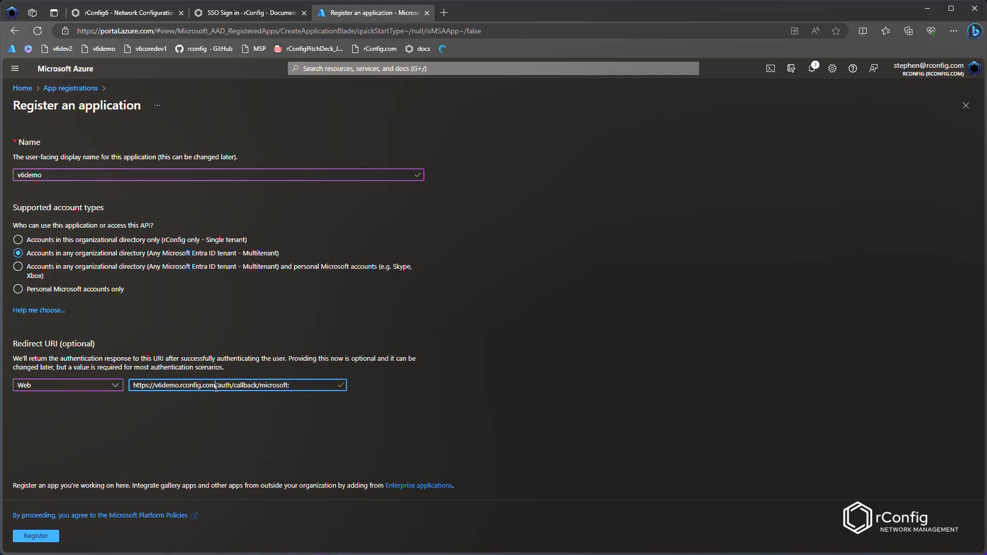
left_click_drag(215, 391, 291, 387)
left_click(303, 386)
key("BackSpace")
Step: Copy the finished redirect URI and register the application
left_click(247, 13)
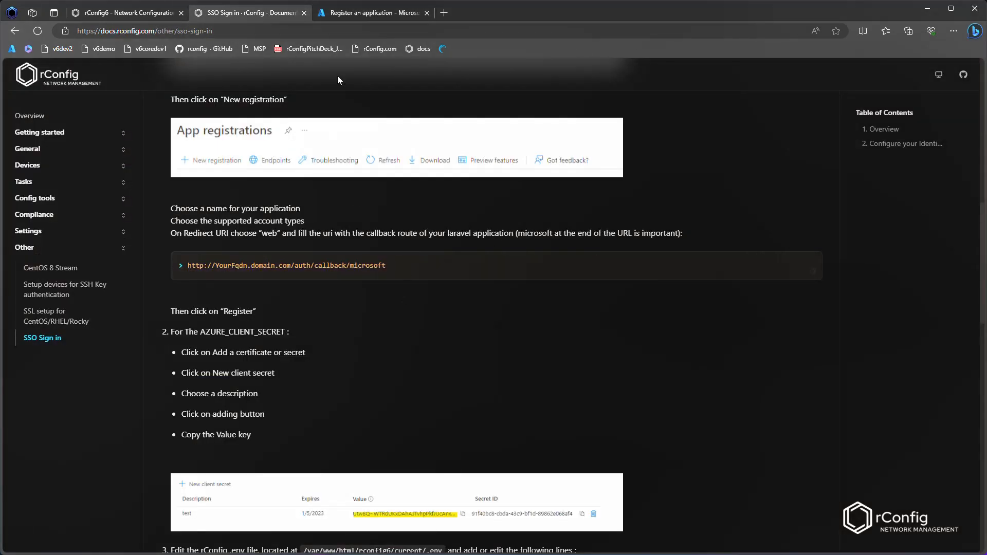
left_click(365, 12)
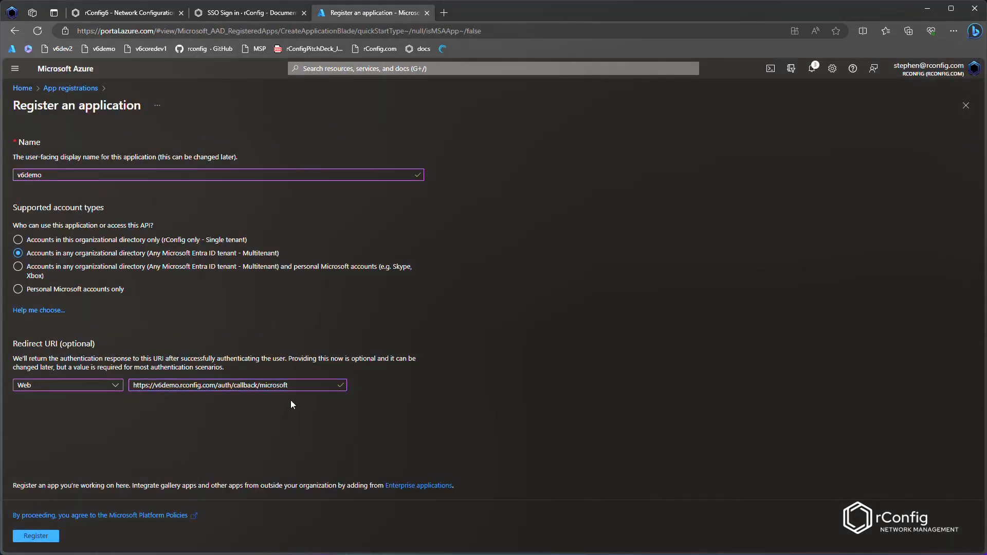
left_click_drag(308, 386, 60, 384)
left_click(61, 385)
left_click(187, 438)
left_click(48, 538)
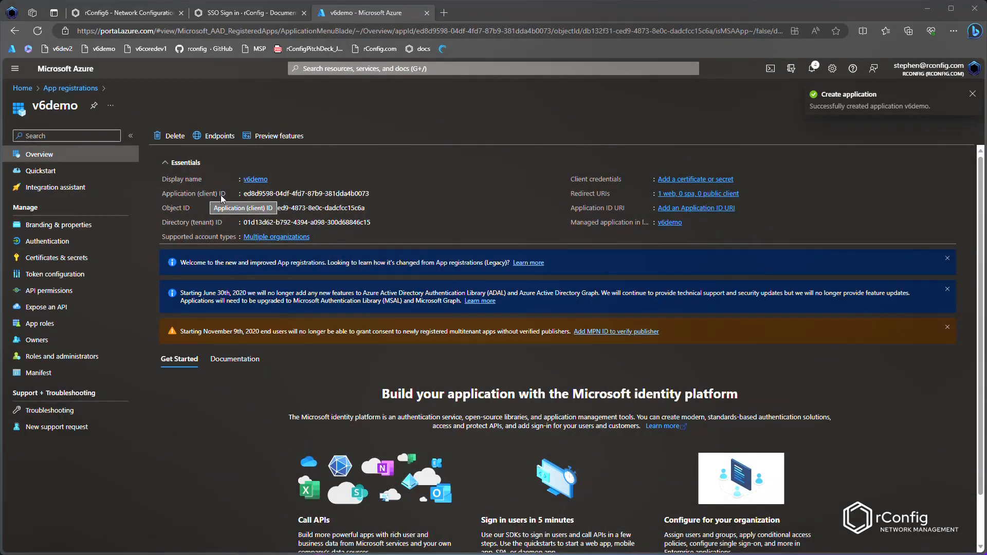
Step: Copy the application (client) ID and open the app's Authentication settings
left_click(375, 195)
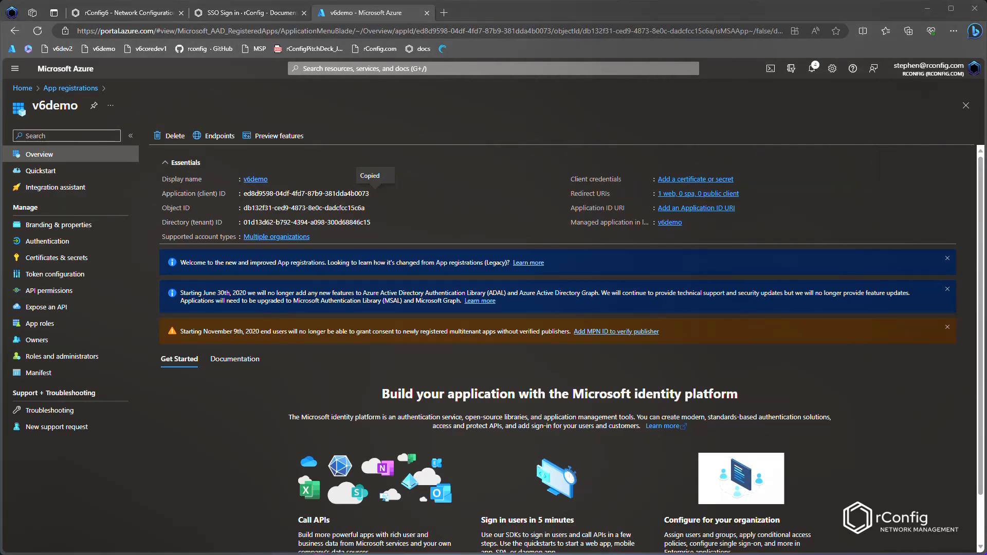
left_click(41, 241)
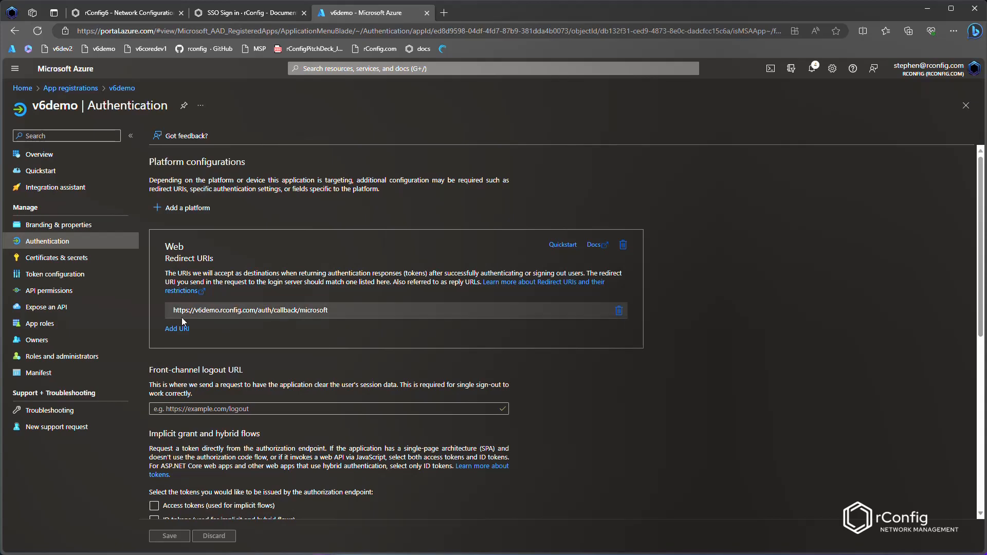
Step: Add a new client secret described as v6demo with the recommended 180-day expiry
left_click(71, 260)
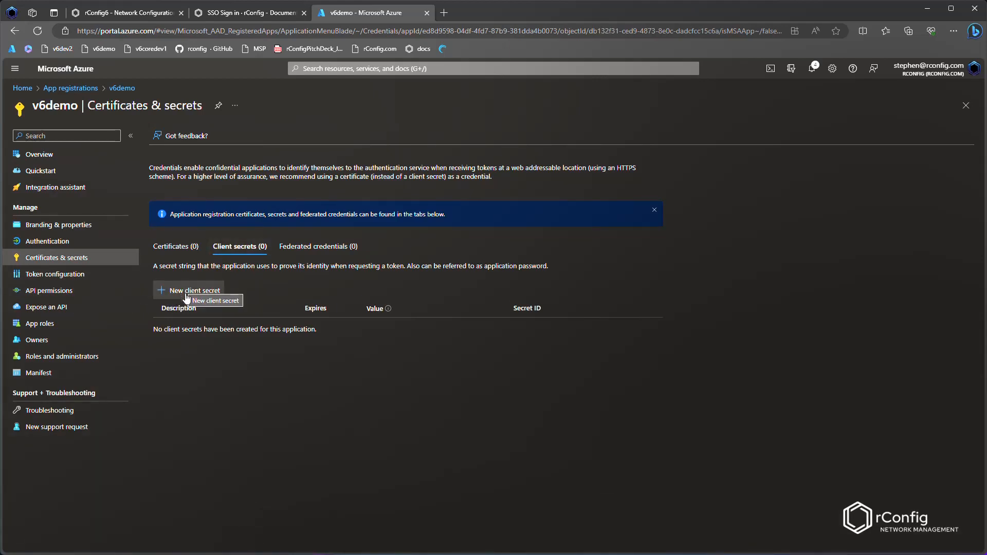
left_click(185, 291)
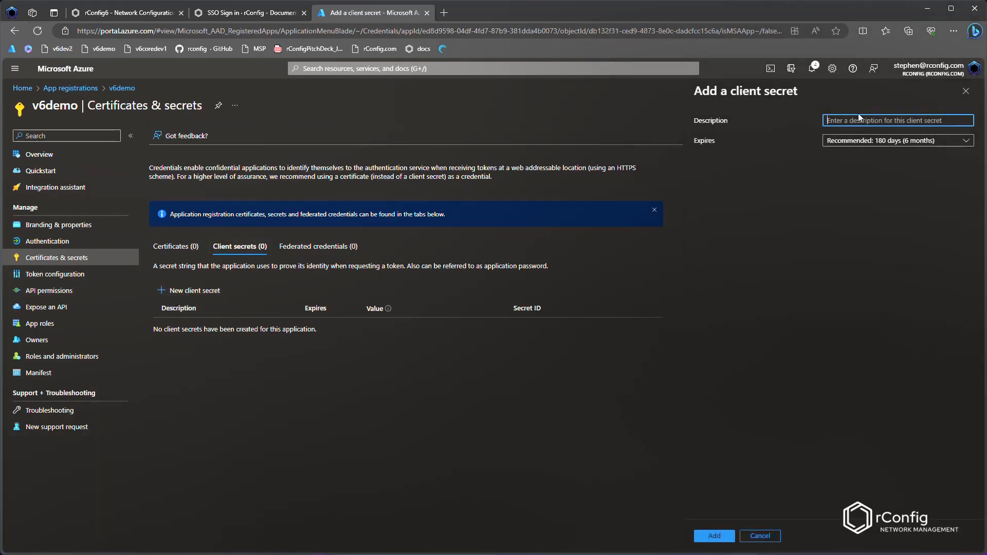
type("v6demo")
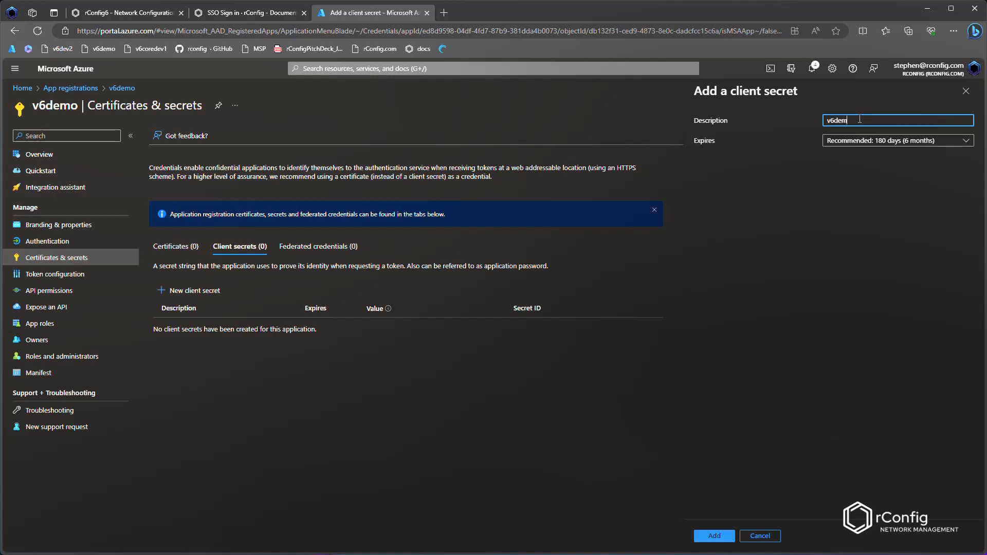
left_click(847, 143)
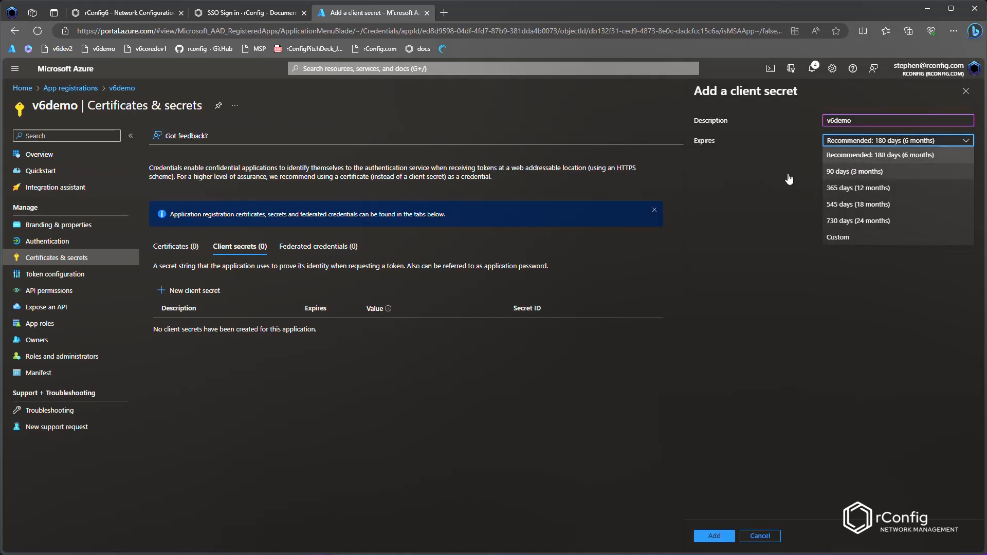
left_click(863, 155)
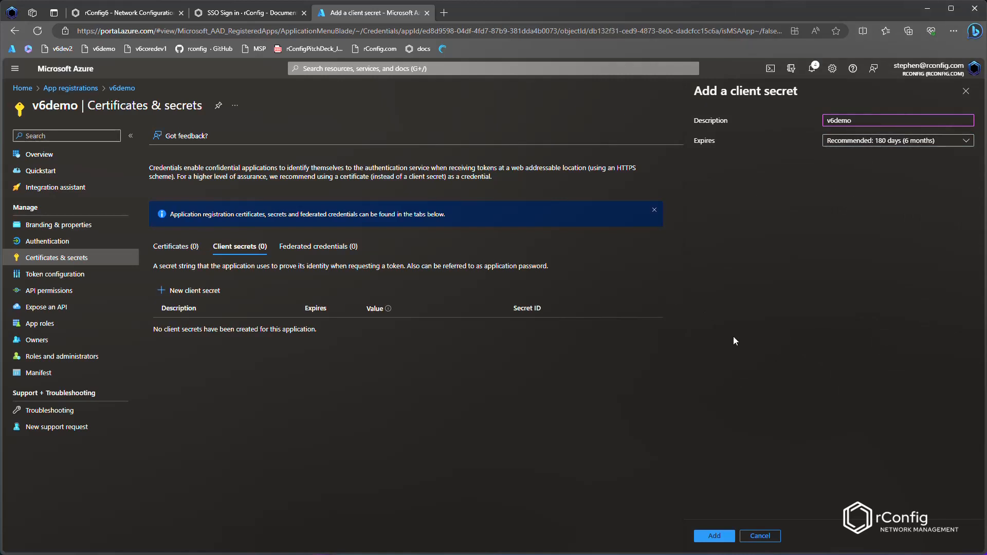
left_click(715, 536)
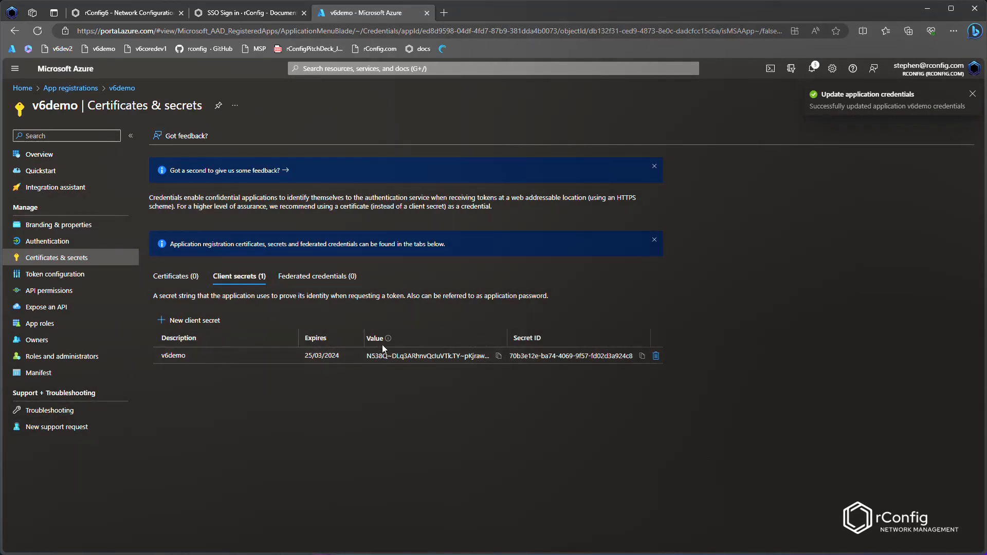
Step: Copy the new client secret's value and switch to a terminal on the rConfig server
left_click_drag(368, 355, 488, 356)
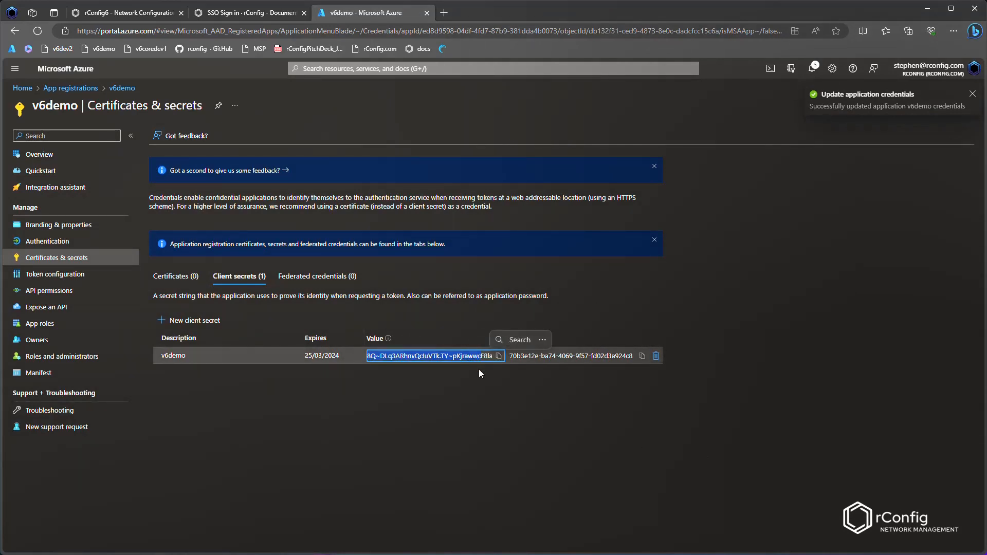
left_click(498, 356)
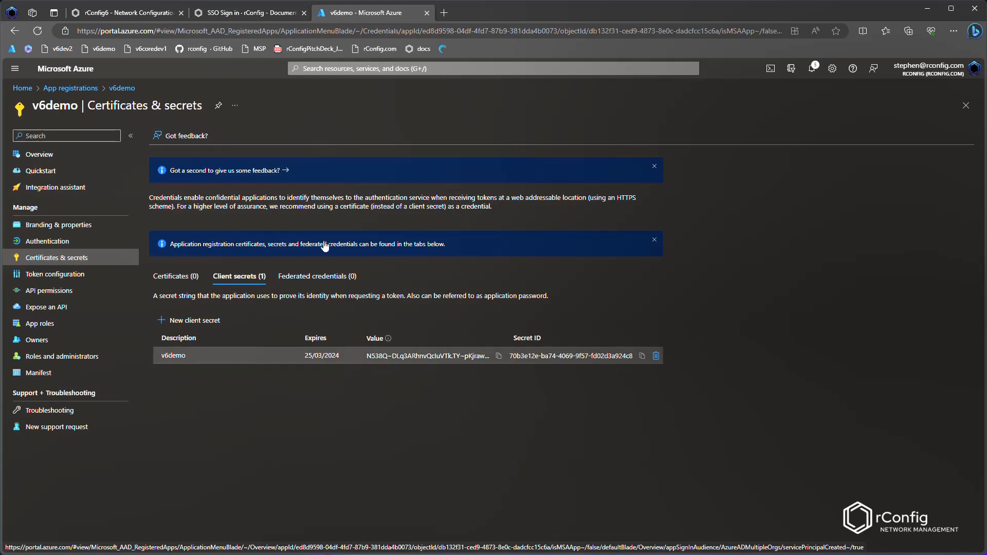
left_click(233, 15)
left_click(149, 13)
left_click(123, 153)
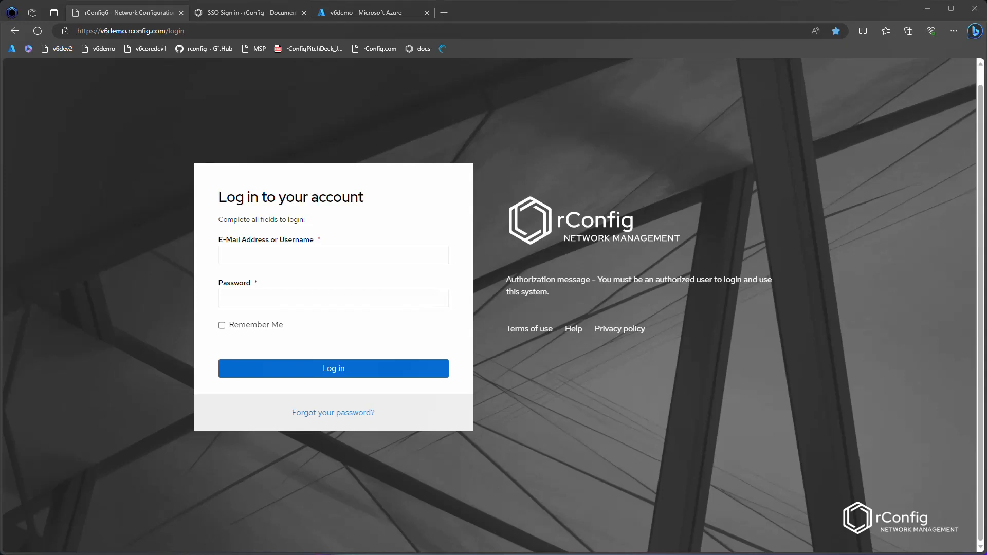
left_click_drag(0, 231, 412, 33)
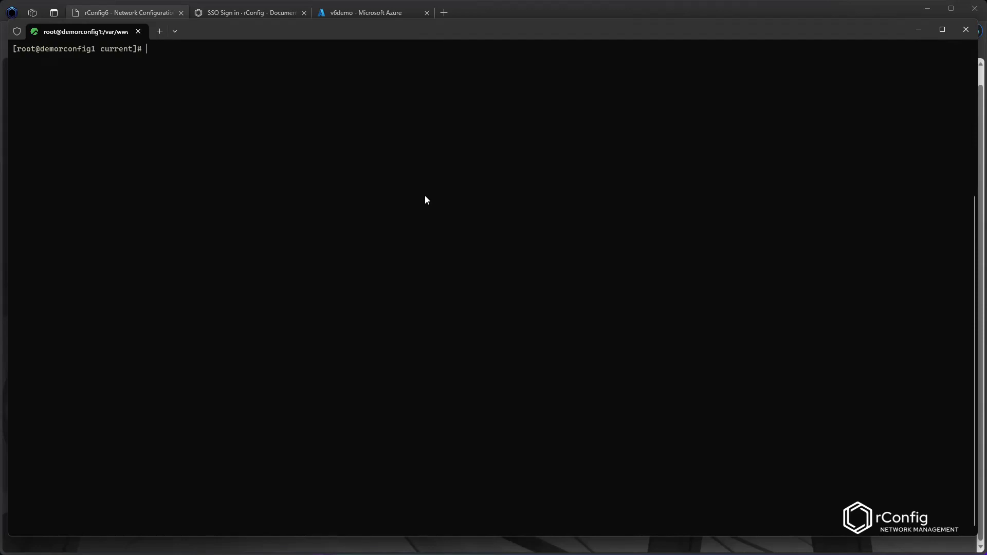
Step: Check the current directory and open the .env file in vim
type("pwd")
key("Return")
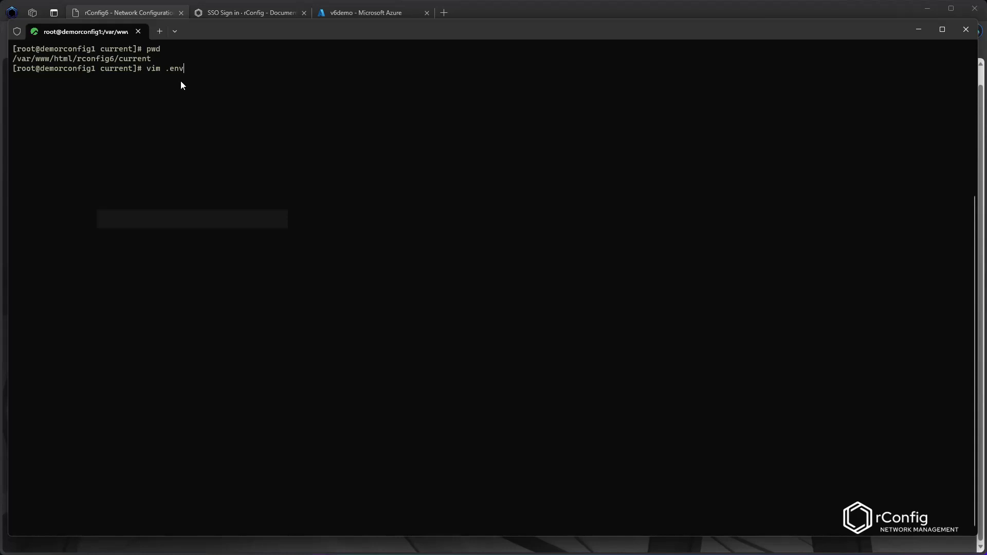
key("Return")
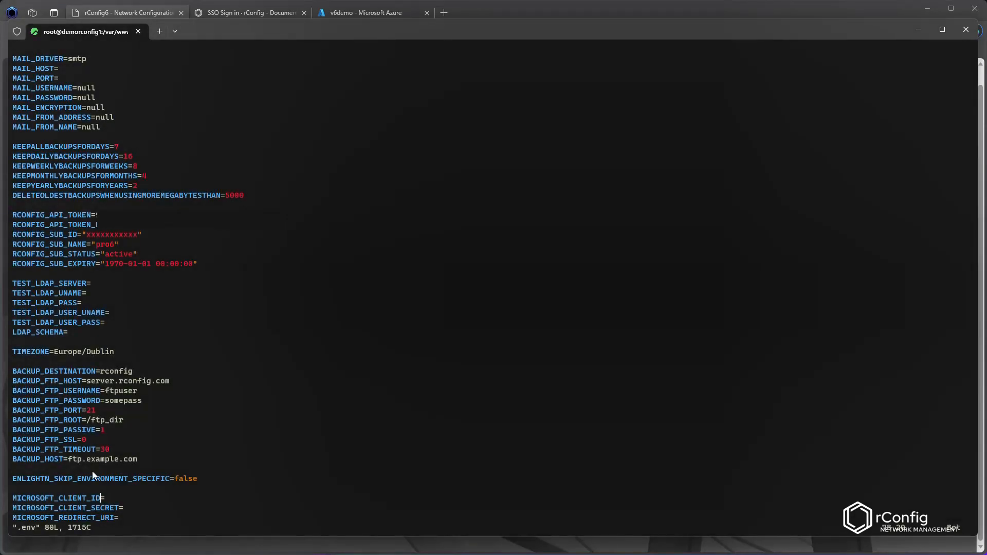
Step: Paste the copied client ID into MICROSOFT_CLIENT_ID and the client secret value into MICROSOFT_CLIENT_SECRET
key("a")
left_click_drag(125, 521, 153, 519)
left_click(133, 496)
left_click(107, 501)
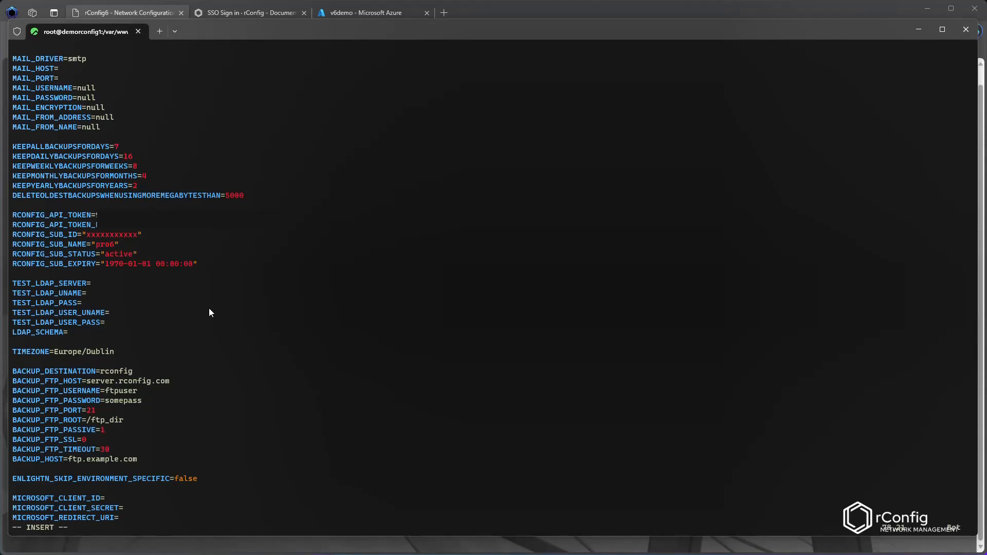
type("a")
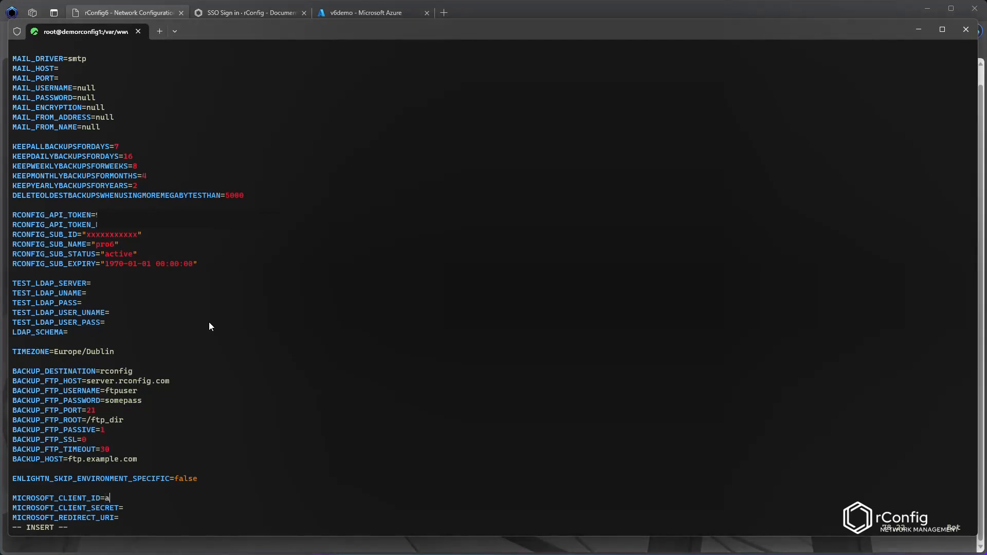
key("BackSpace")
key("ctrl+v")
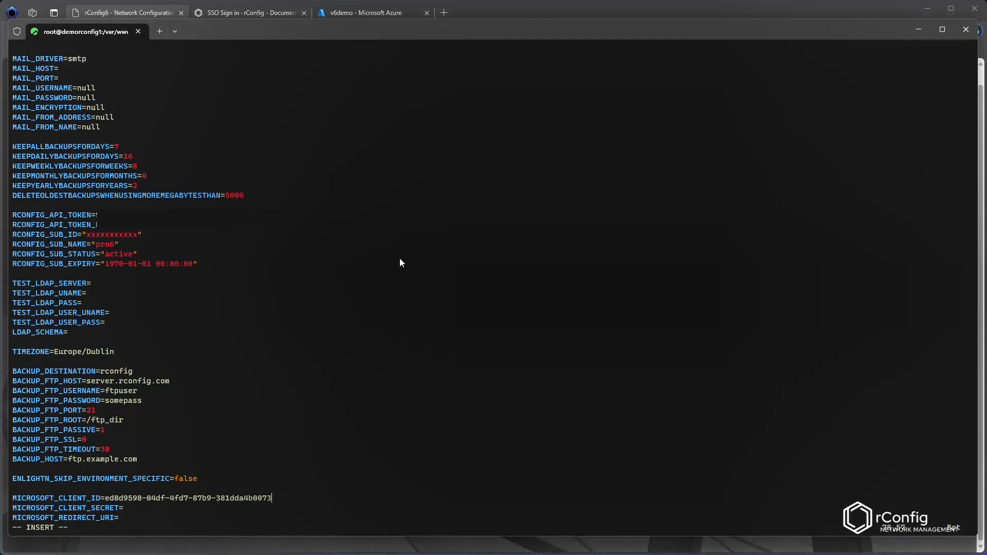
key("Down")
key("ctrl+v")
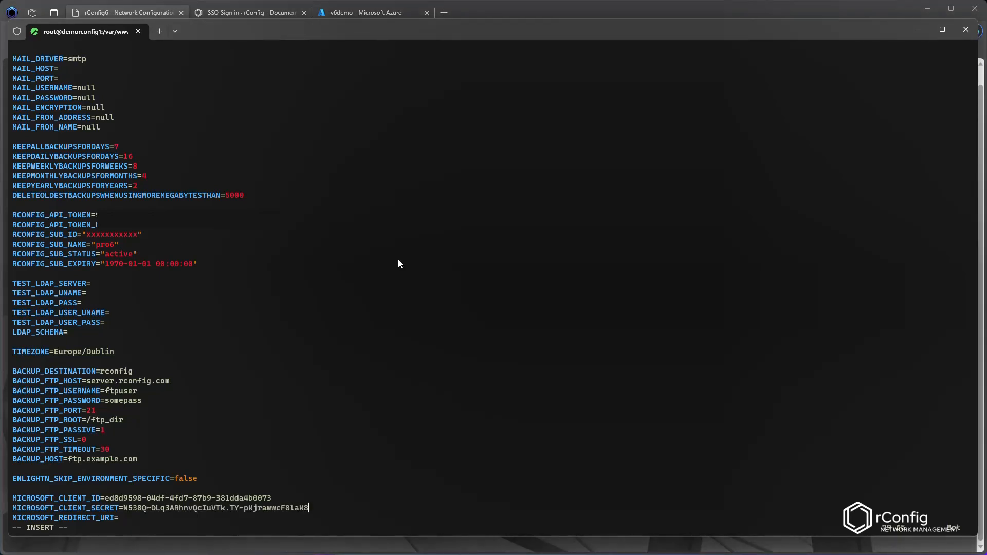
Step: Copy the redirect URI from the Azure app's Authentication settings and return to the terminal
left_click(309, 15)
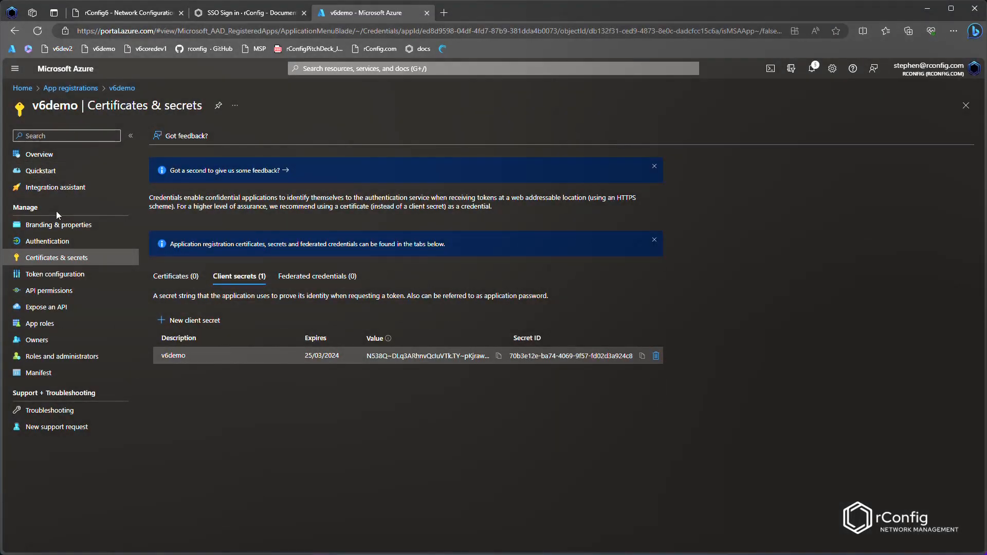
left_click(47, 242)
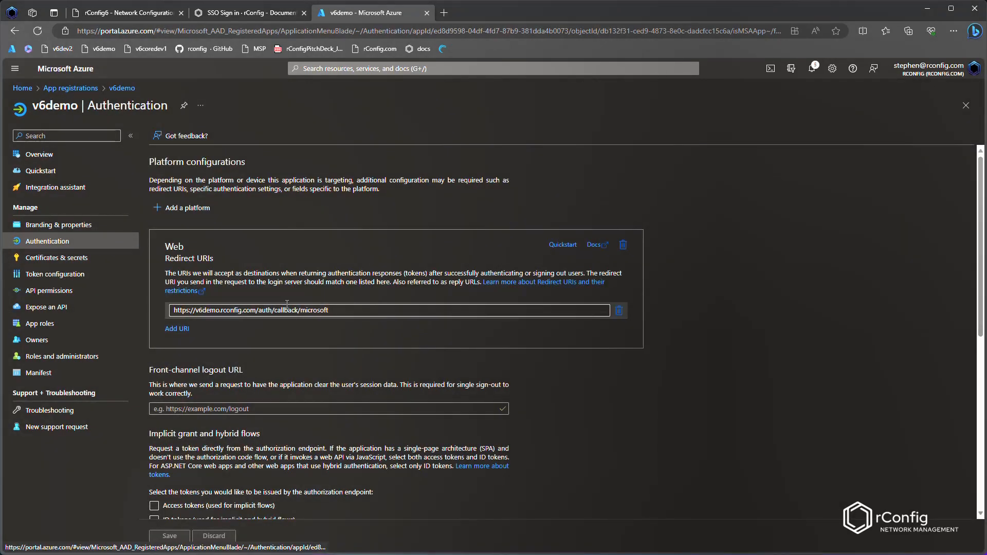
triple_click(312, 308)
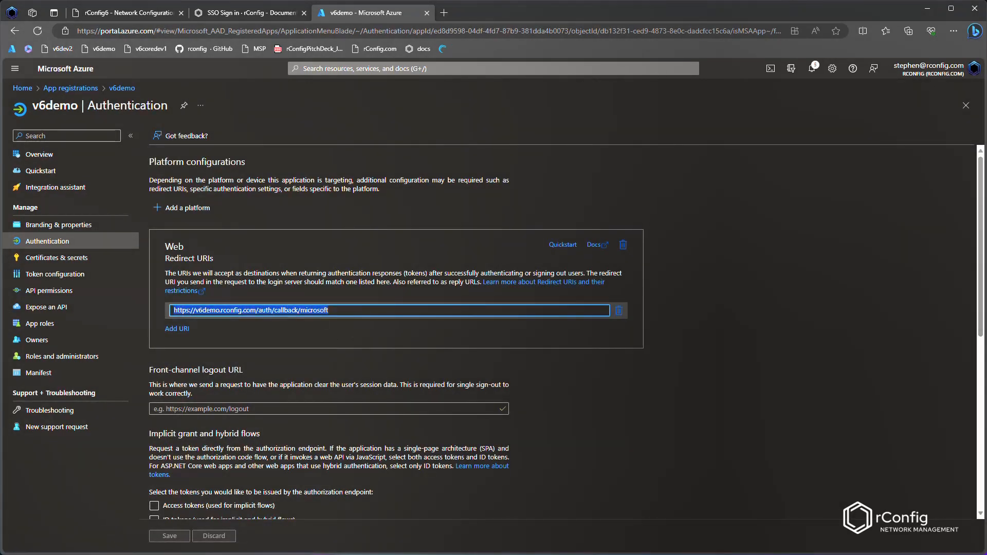
key("alt+Tab")
Step: Paste the redirect URI into MICROSOFT_REDIRECT_URI, then save and quit the .env file
key("Down")
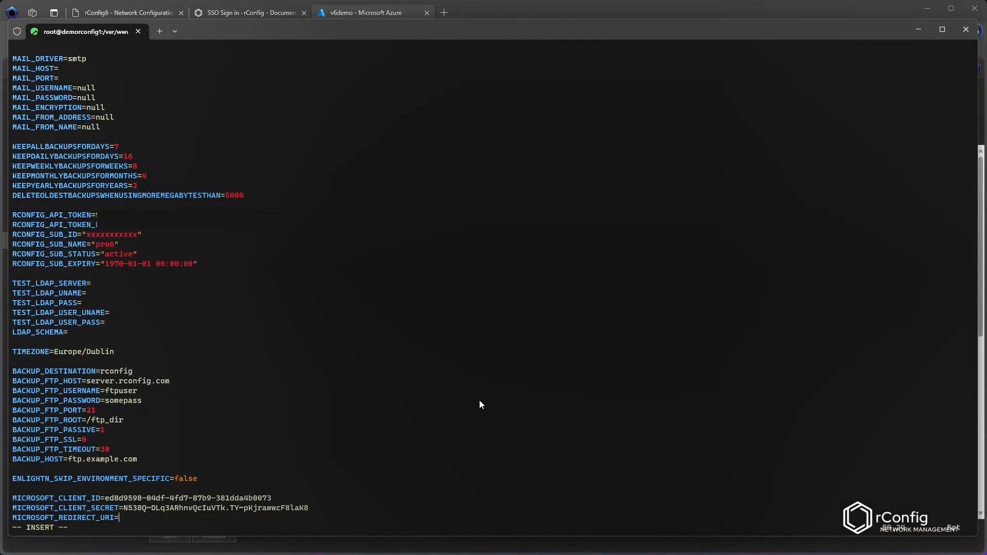
key("ctrl+v")
key("Escape")
type(":wq")
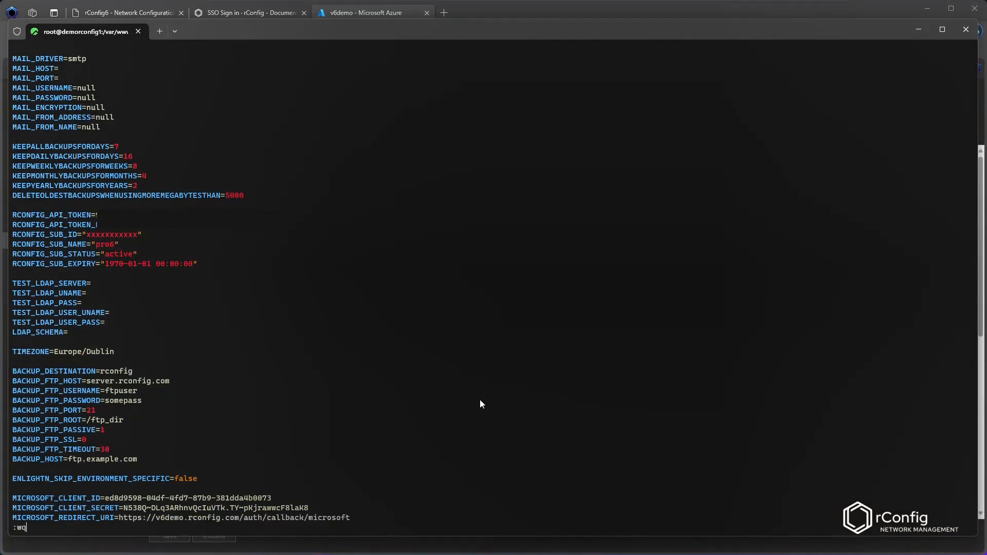
key("Return")
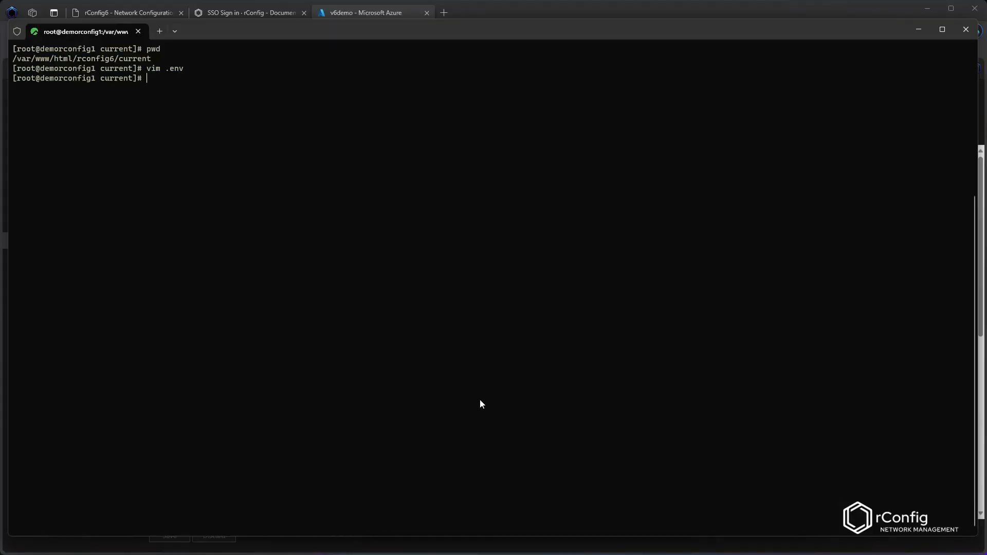
Step: Run php artisan rconfig:clear-all from the command history to clear and rebuild caches
key("ctrl+r")
type("clear")
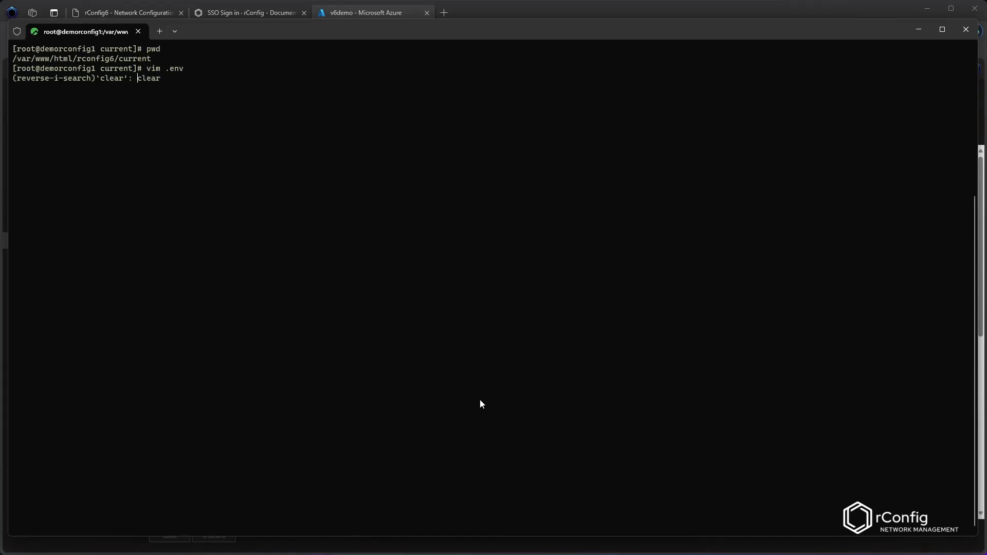
key("Return")
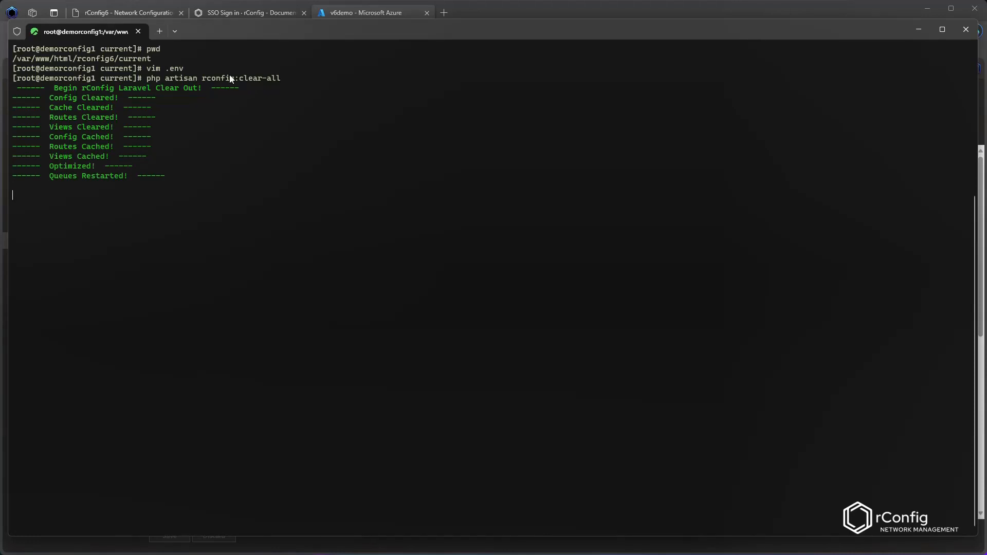
Step: Reload the rConfig login page and start signing in with Microsoft
left_click(150, 12)
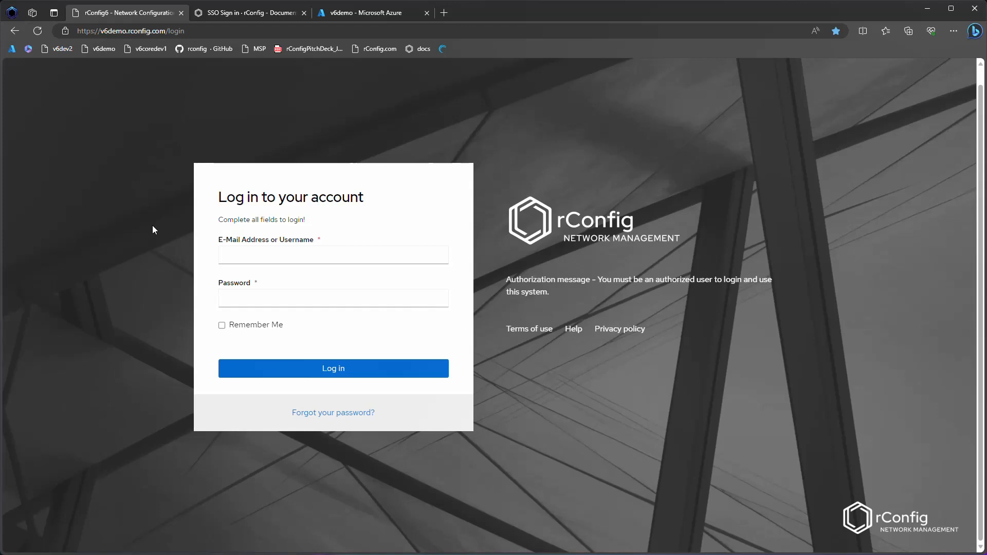
key("F5")
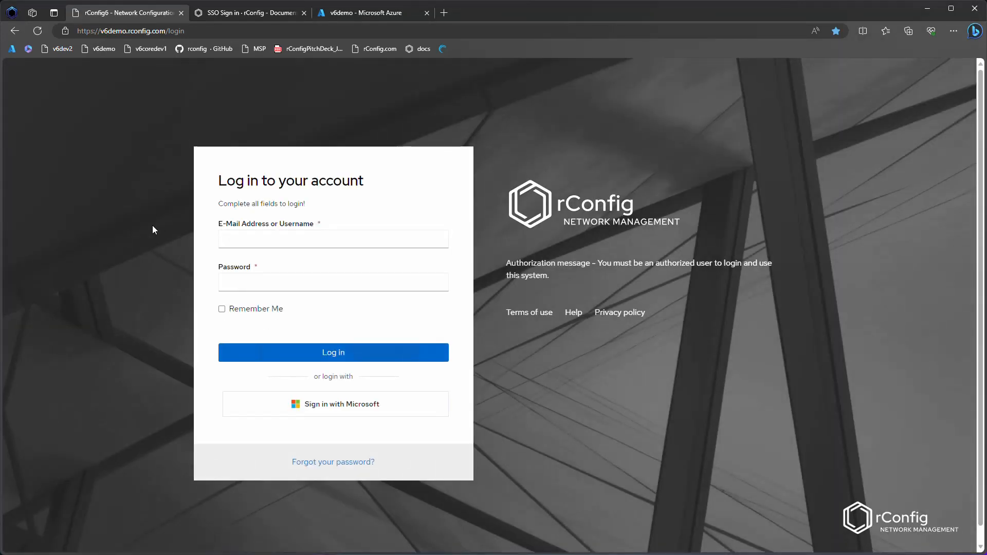
left_click(339, 410)
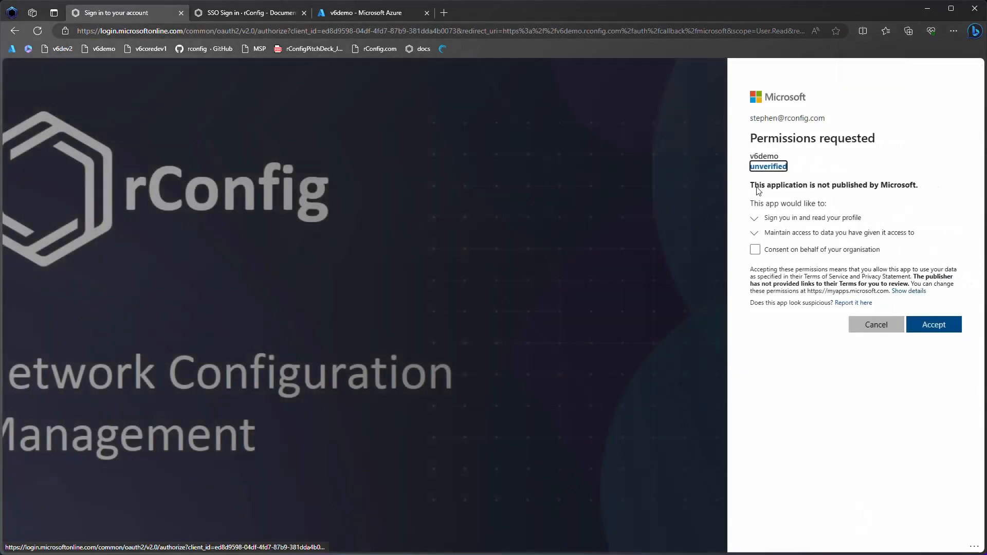
Step: Grant consent on behalf of the organisation and accept the requested permissions
triple_click(798, 140)
left_click(831, 144)
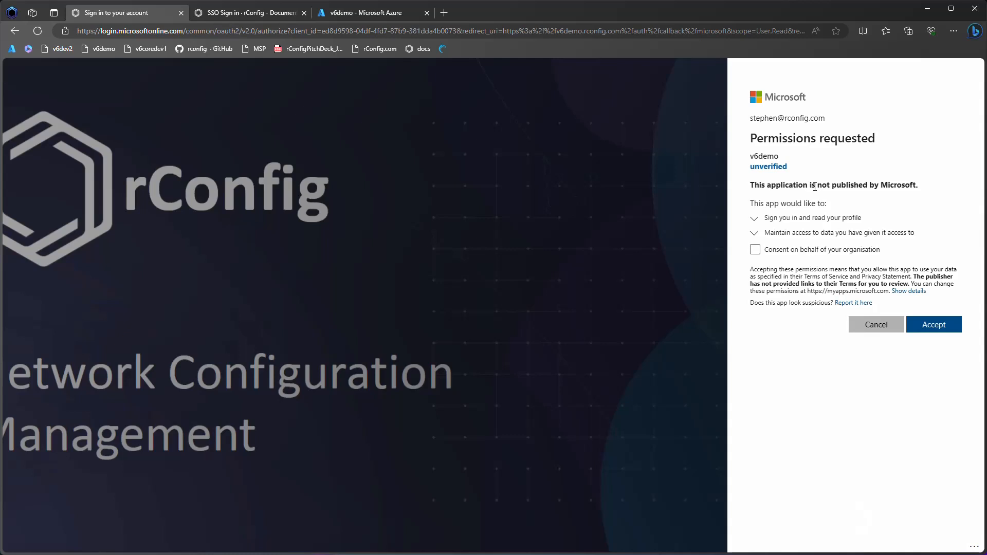
left_click(795, 254)
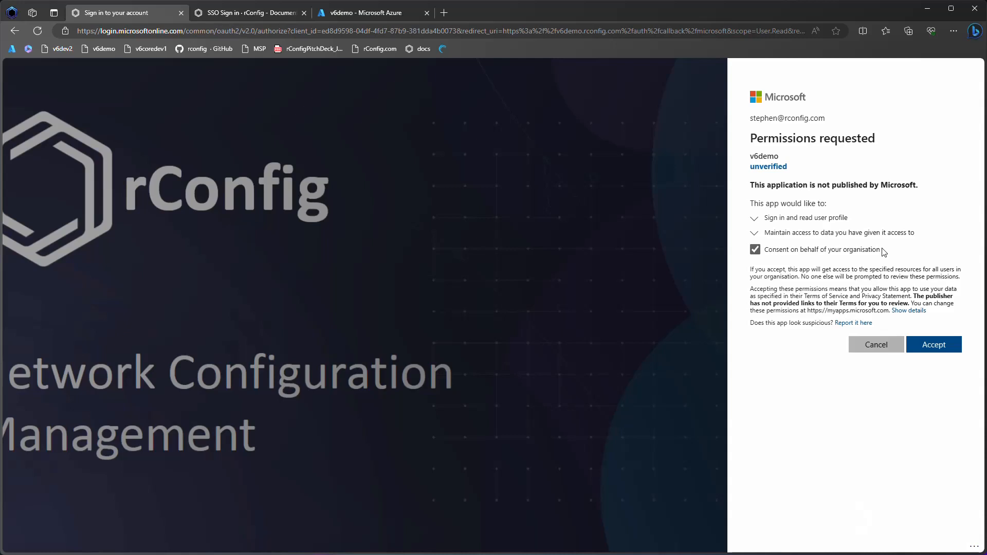
left_click(931, 350)
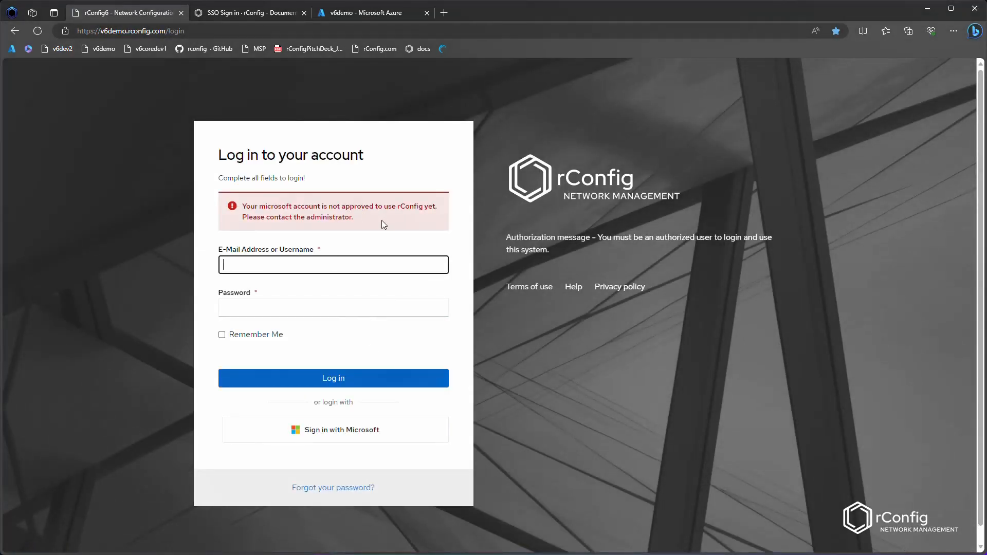
Step: Log in locally with the saved admin e-mail address and the admin account password
left_click_drag(381, 220, 232, 207)
left_click(232, 208)
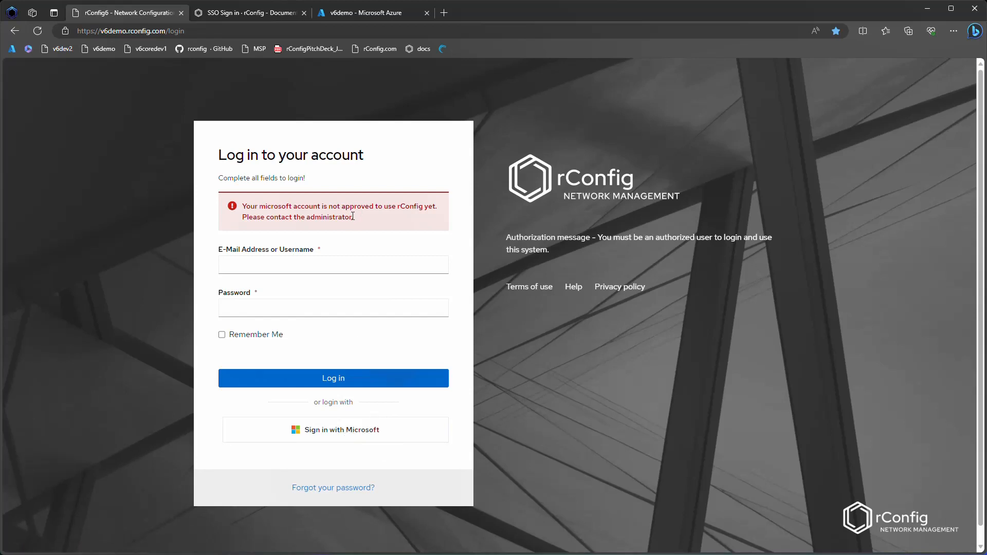
left_click(348, 263)
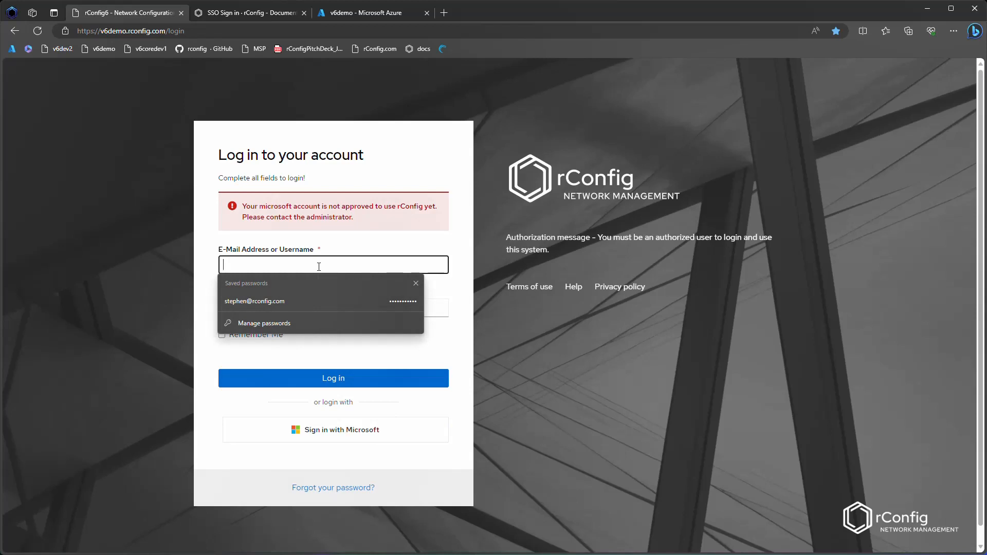
type("adminm")
key("BackSpace")
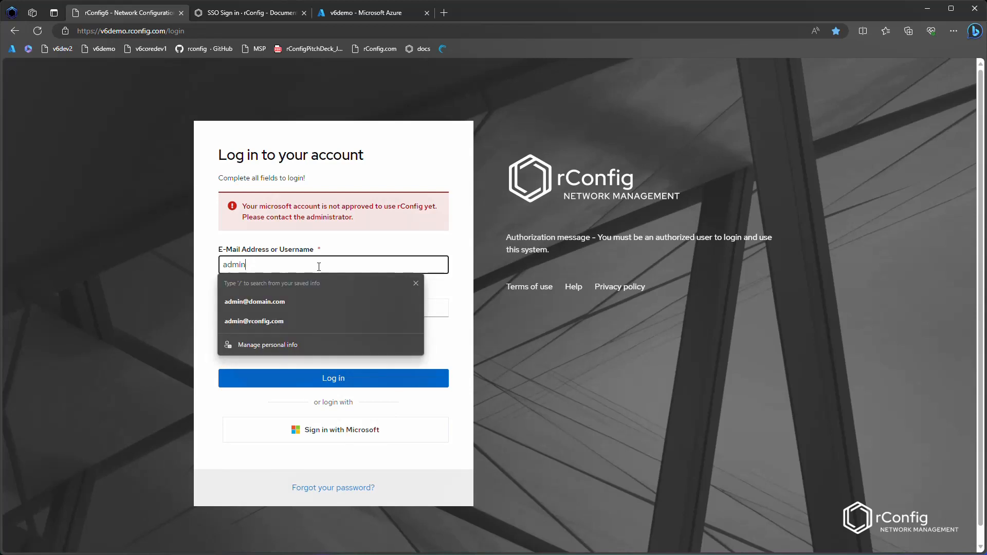
key("Down")
key("Return")
key("Tab")
type("admin")
key("Return")
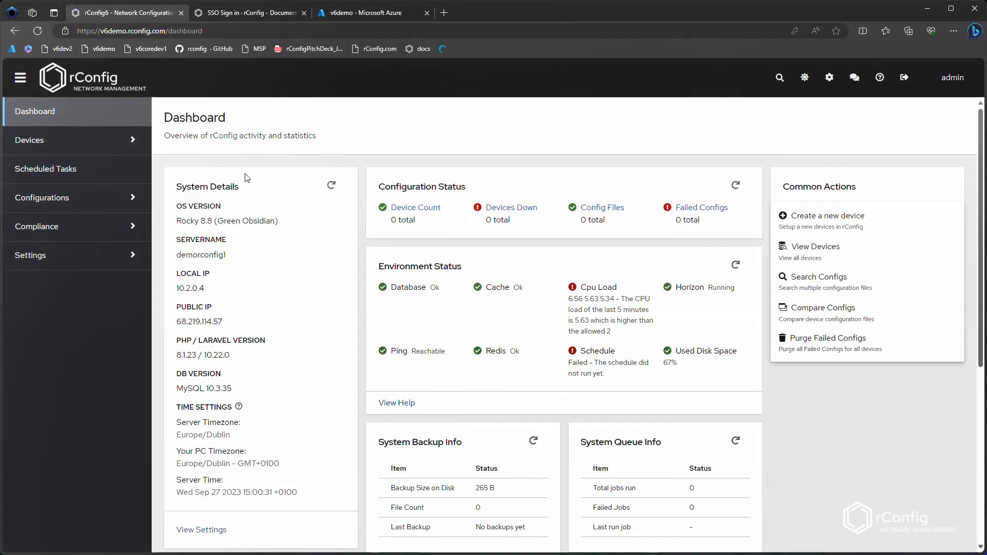
Step: Open the Users settings and turn on SSO Approved for the Microsoft-account user
left_click(98, 267)
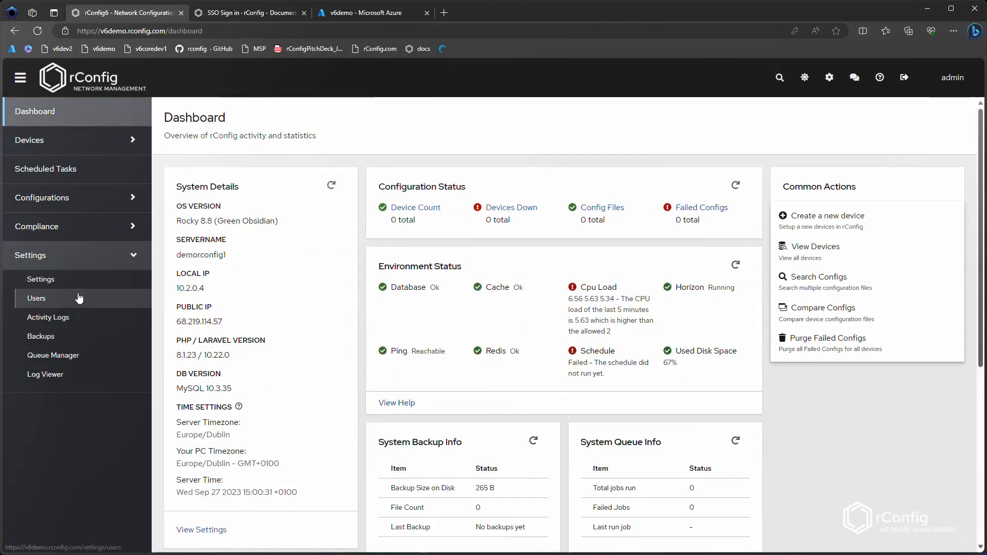
left_click(46, 298)
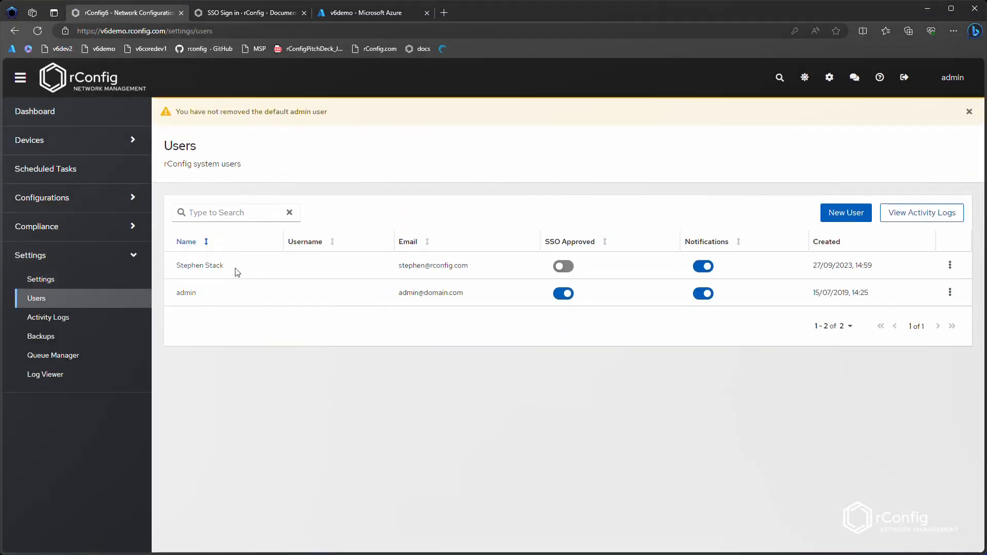
left_click(565, 268)
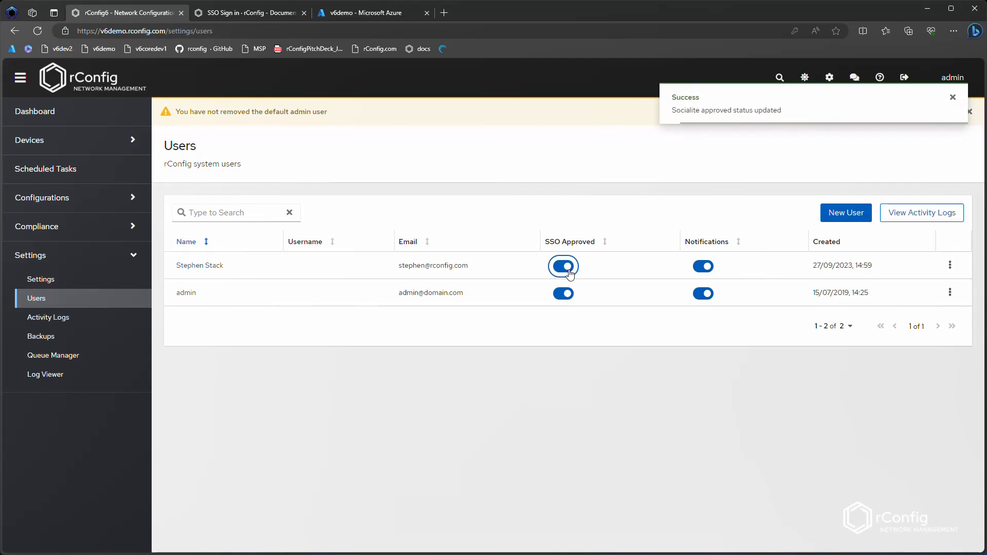
Step: Log out and sign in again with Microsoft
left_click(904, 77)
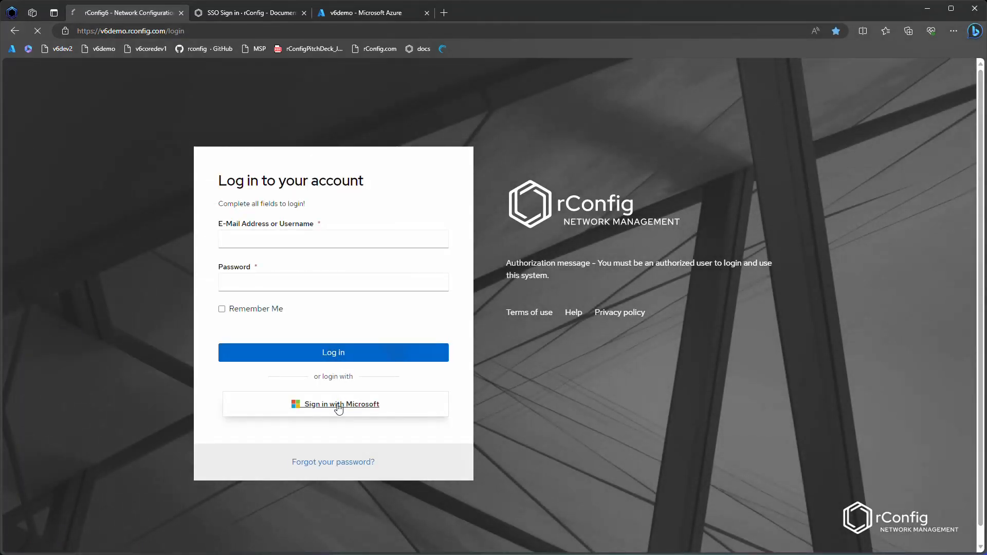
left_click(338, 405)
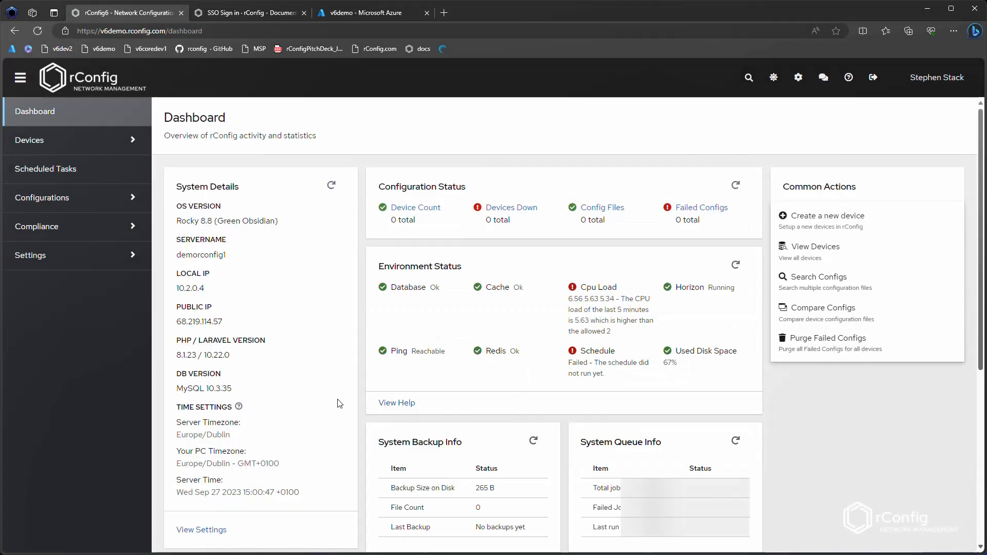